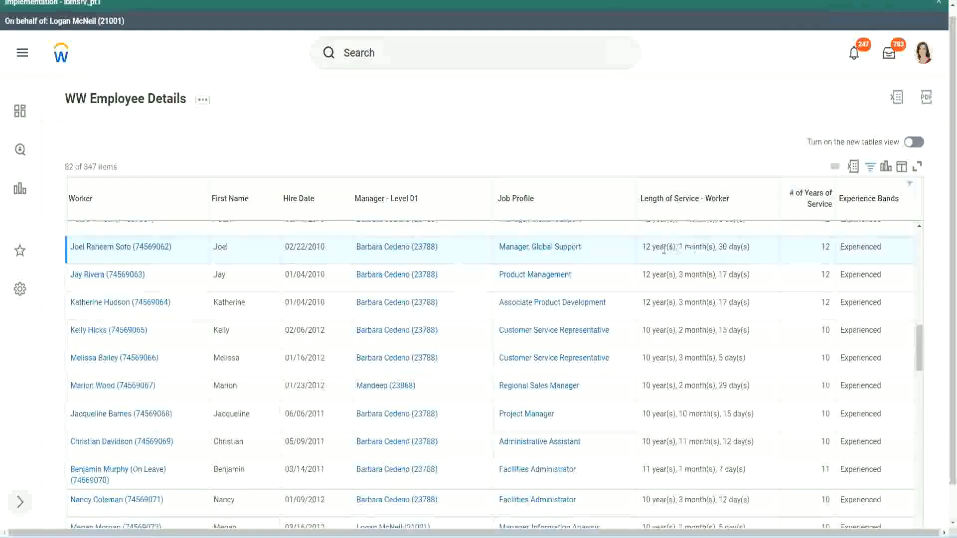
# Compare the years, months and days in Length of Service with # of Years of Service for the Manager, Global Support row
pyautogui.moveTo(648, 250); pyautogui.dragTo(643, 249)
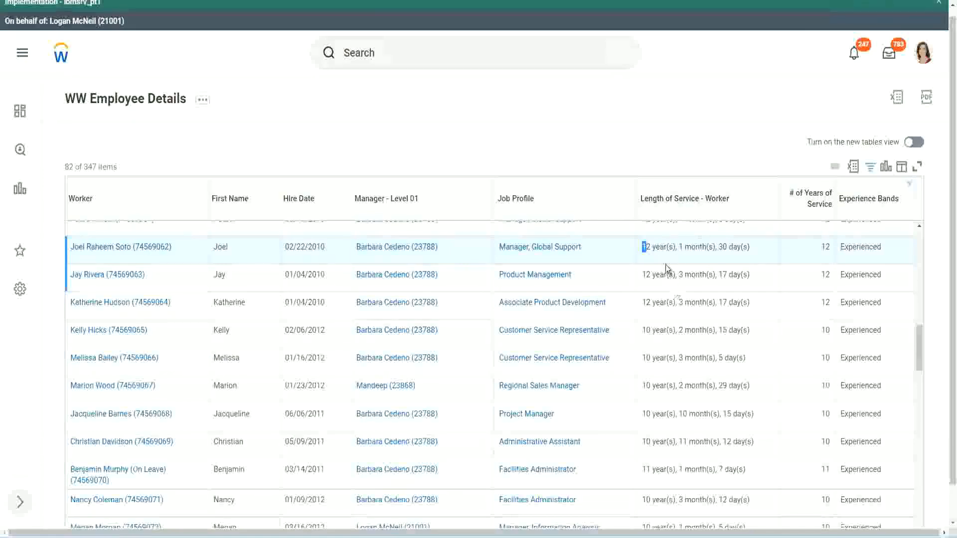
pyautogui.click(676, 246)
pyautogui.doubleClick(644, 247)
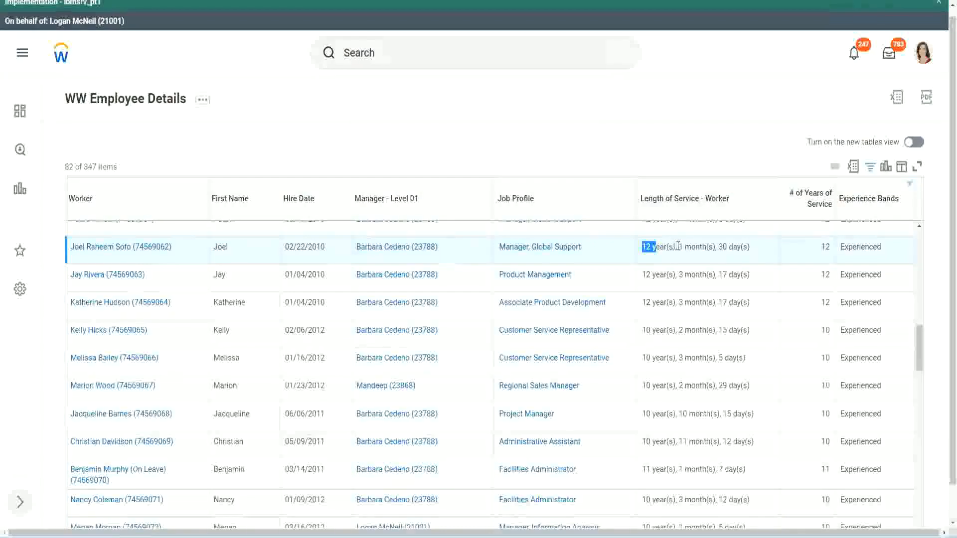
pyautogui.doubleClick(693, 247)
pyautogui.doubleClick(725, 247)
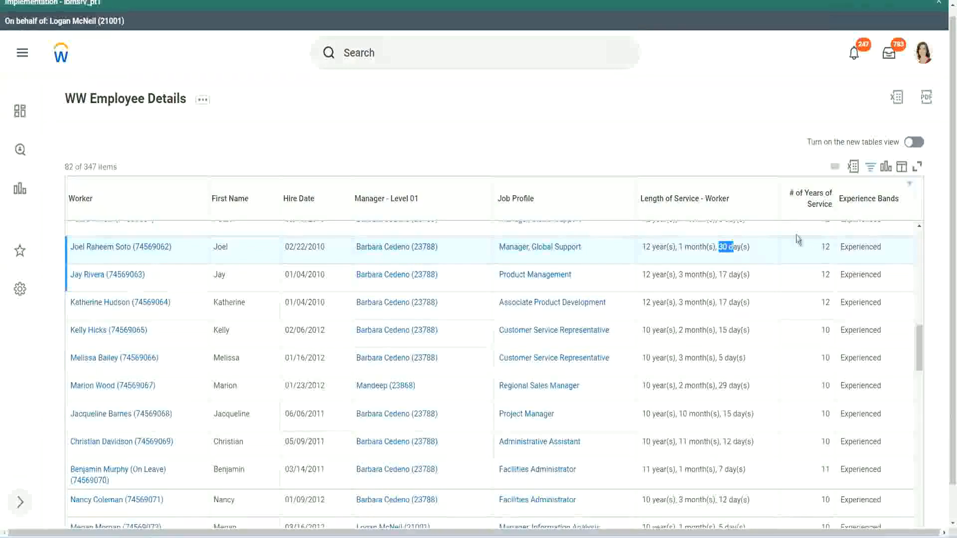
pyautogui.doubleClick(824, 247)
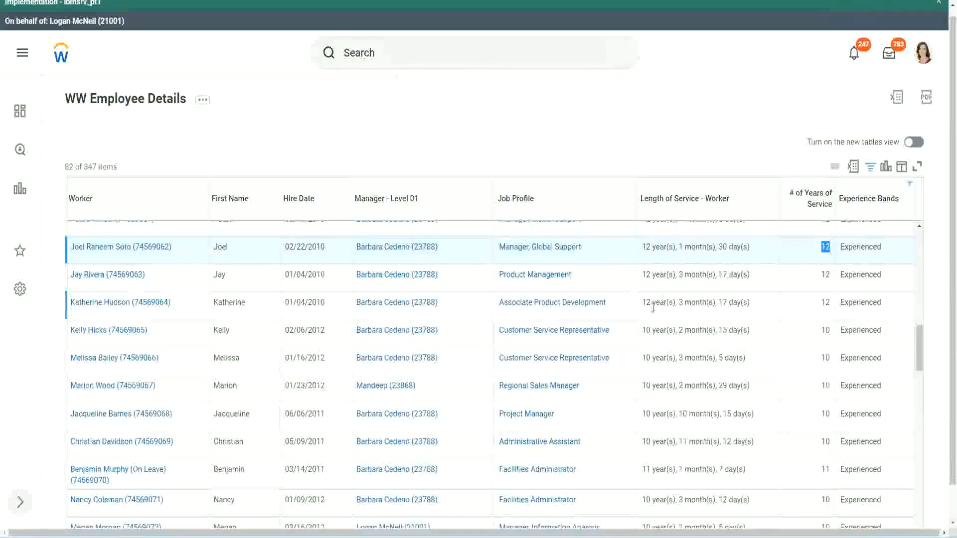
# Examine the Administrative Assistant row's length of service against its number of years of service
pyautogui.click(655, 441)
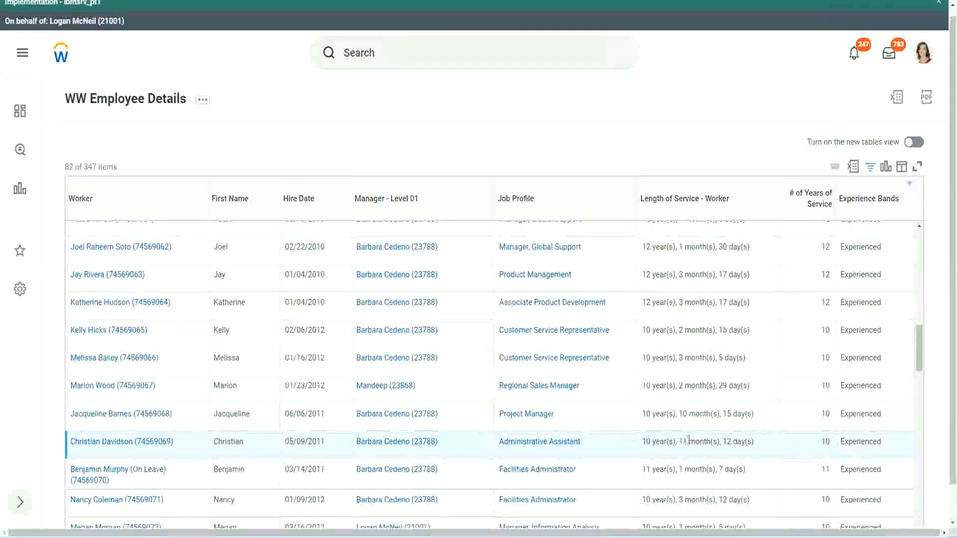
pyautogui.moveTo(679, 442); pyautogui.dragTo(733, 441)
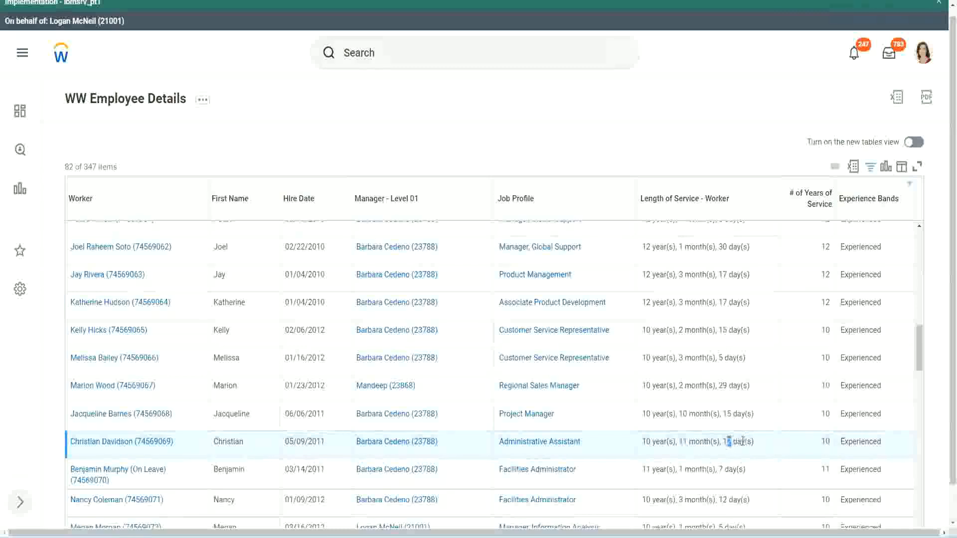
pyautogui.click(743, 441)
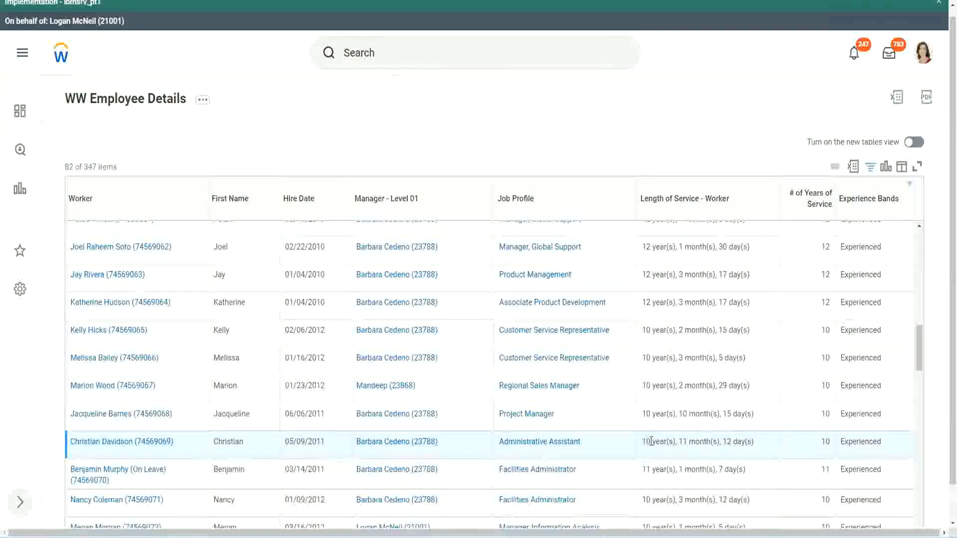
pyautogui.doubleClick(826, 441)
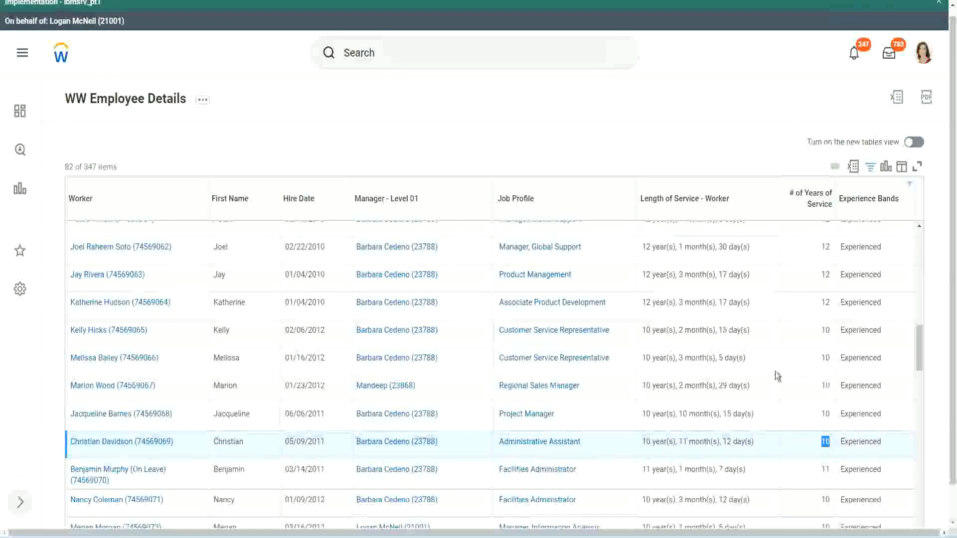
pyautogui.click(823, 315)
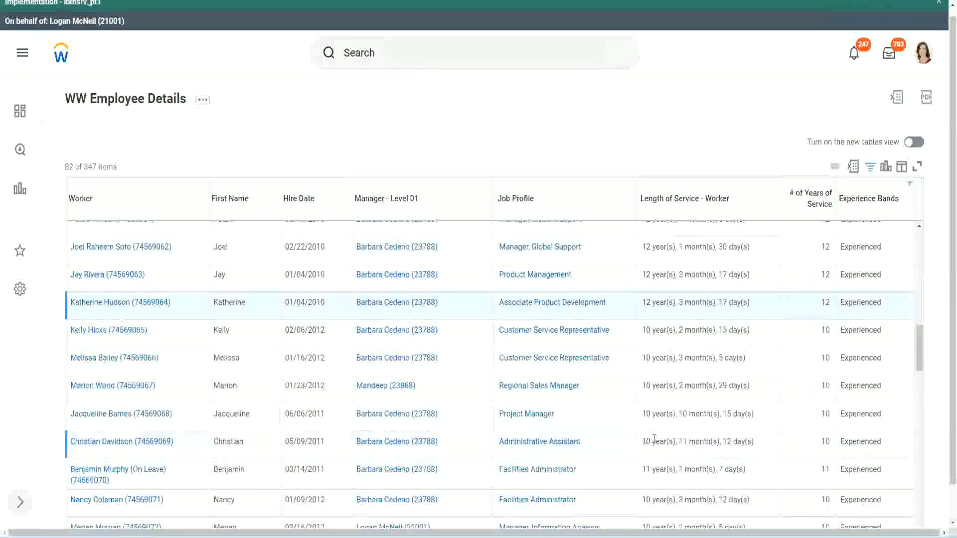
pyautogui.moveTo(643, 441); pyautogui.dragTo(654, 439)
pyautogui.click(723, 439)
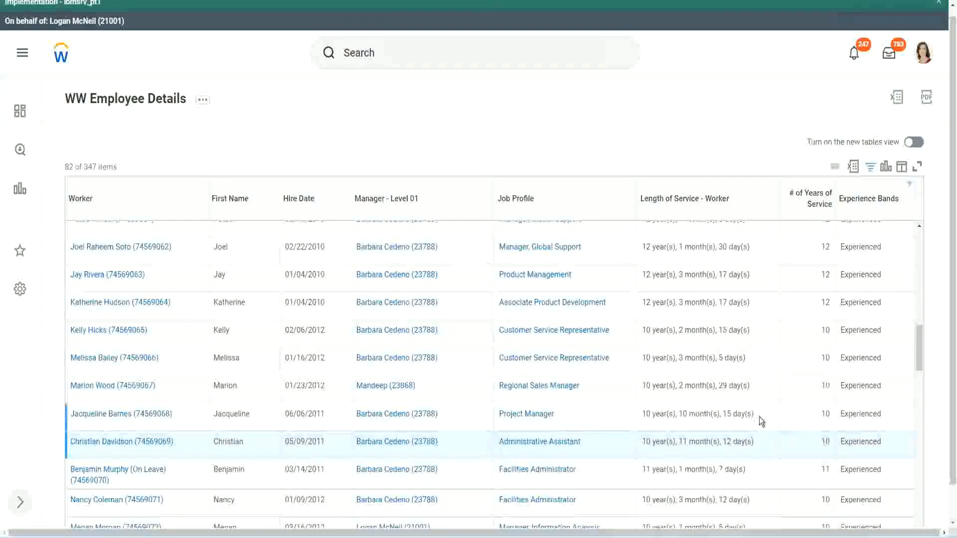
# Contrast the length-of-service text with the whole-year values across the Manager, Global Support, Administrative Assistant and Project Manager rows
pyautogui.doubleClick(825, 248)
pyautogui.moveTo(643, 247); pyautogui.dragTo(763, 248)
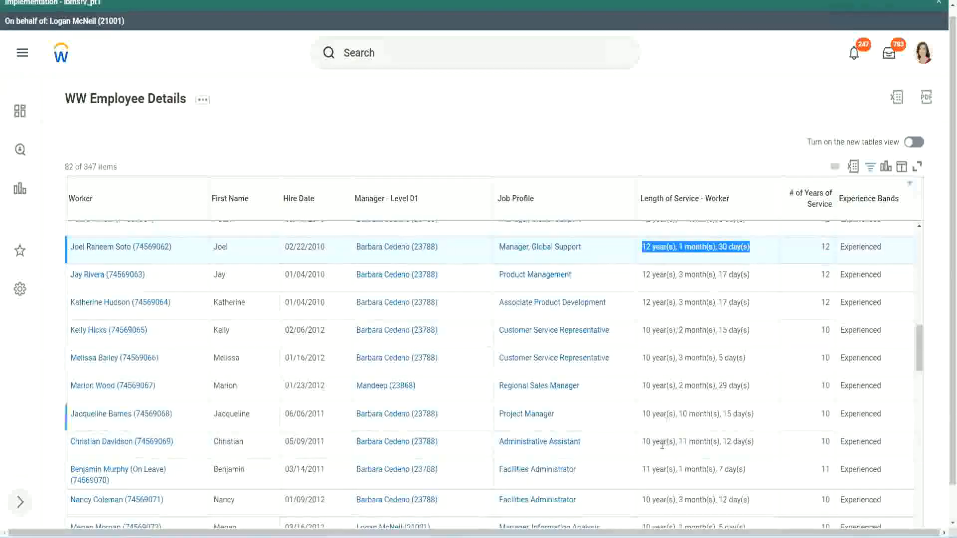
pyautogui.click(742, 441)
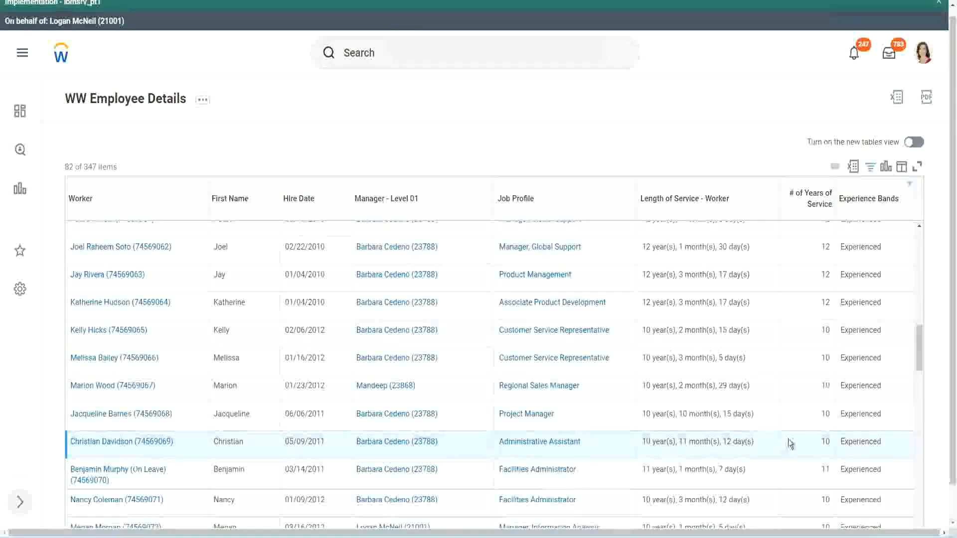
pyautogui.doubleClick(823, 441)
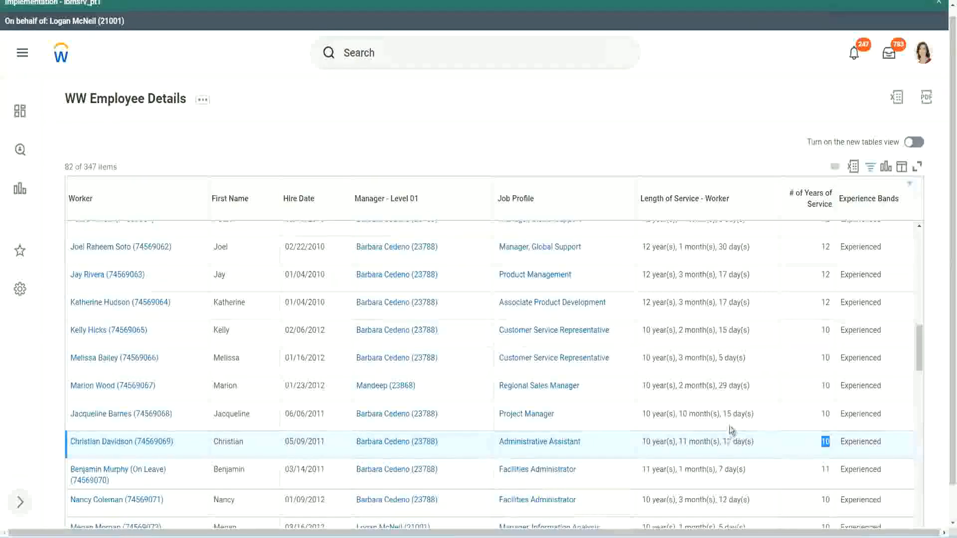
pyautogui.click(790, 445)
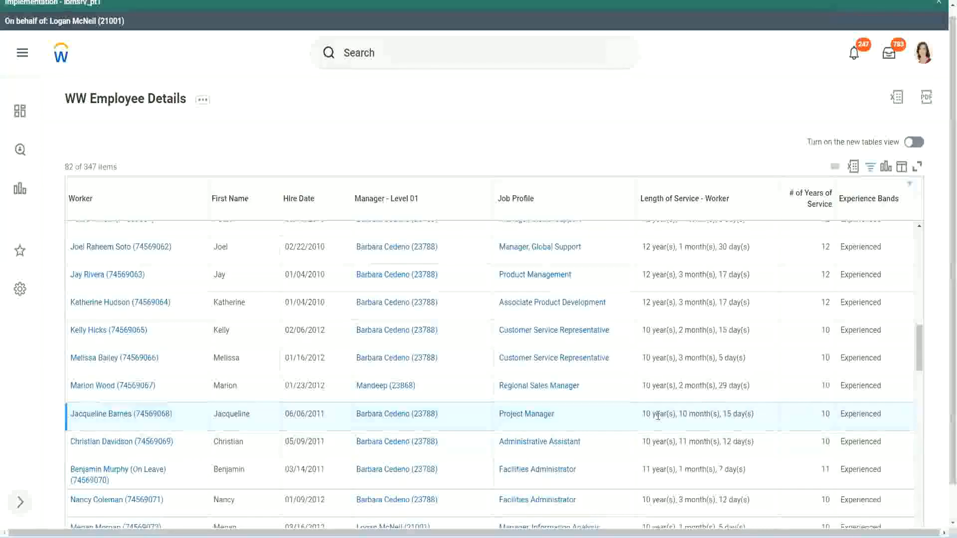
pyautogui.doubleClick(684, 414)
pyautogui.click(714, 415)
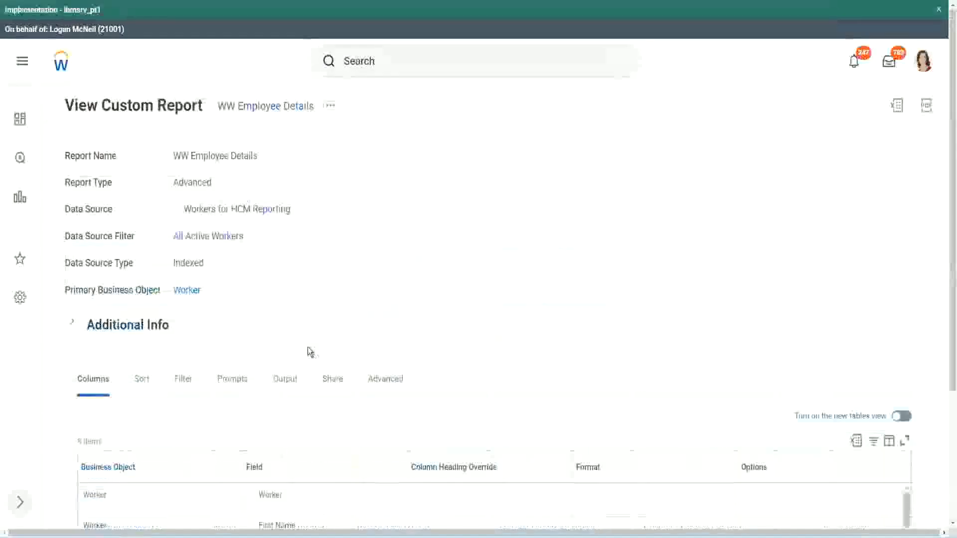
# Open the report column's field CF-WW-Eval Exp-Derive Experience Bands from Years of Service in a new tab and review its conditions and return values
pyautogui.scroll(-5, 309, 347)
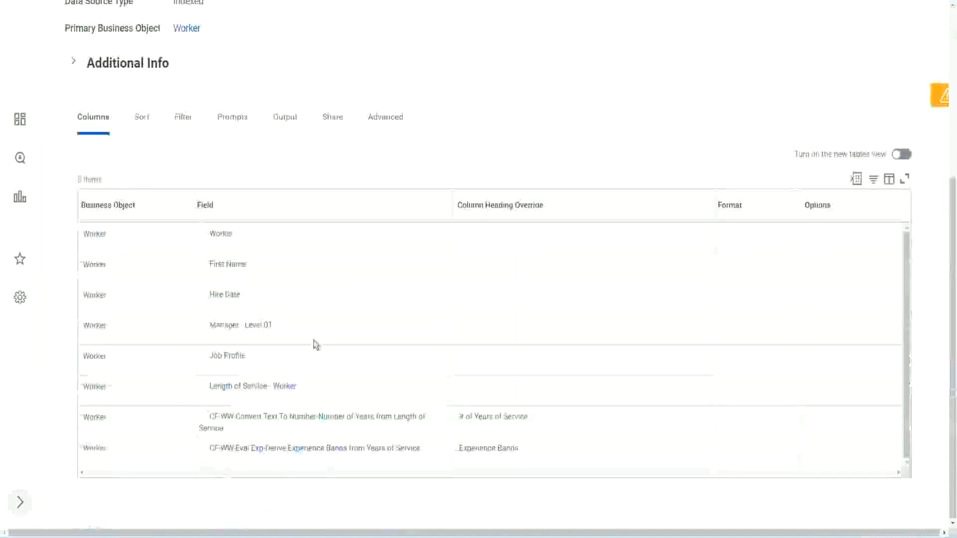
pyautogui.rightClick(260, 453)
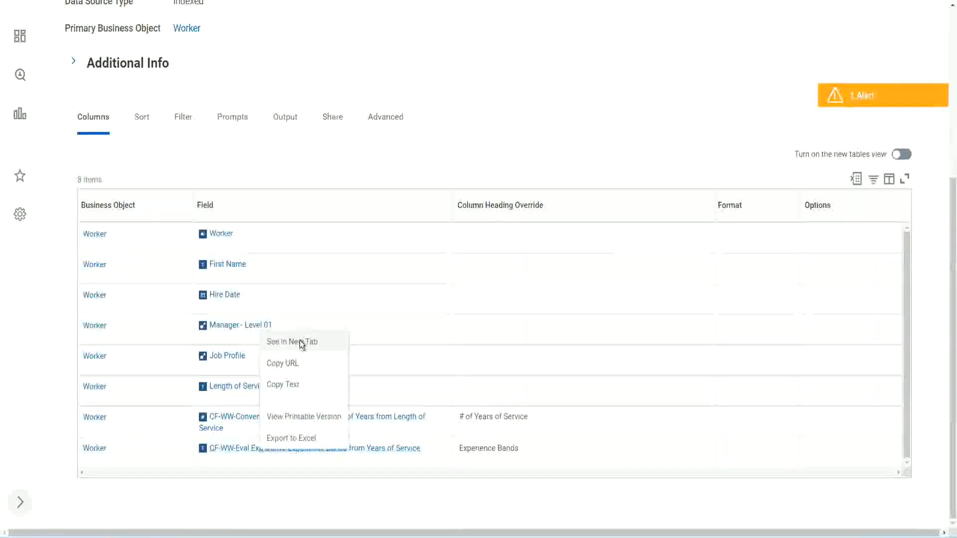
pyautogui.click(299, 342)
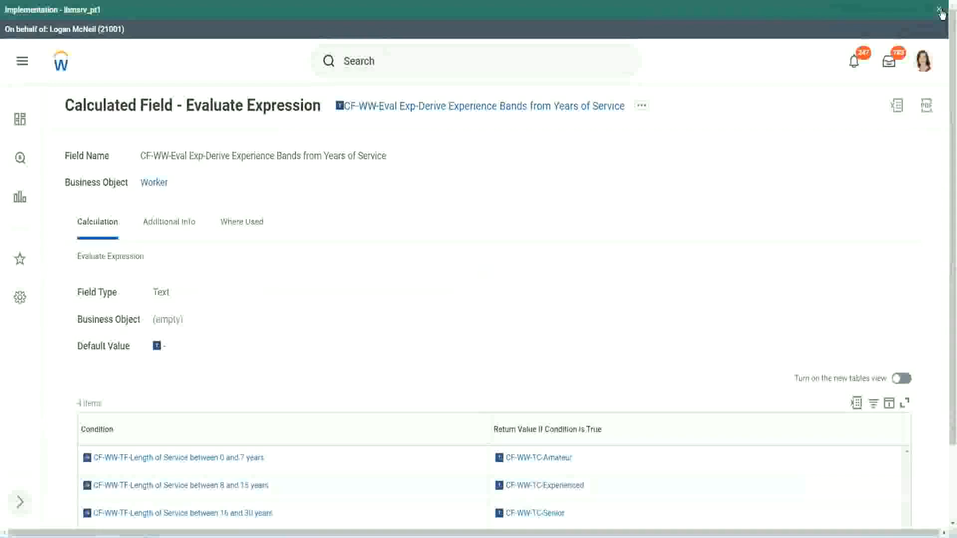
pyautogui.click(940, 11)
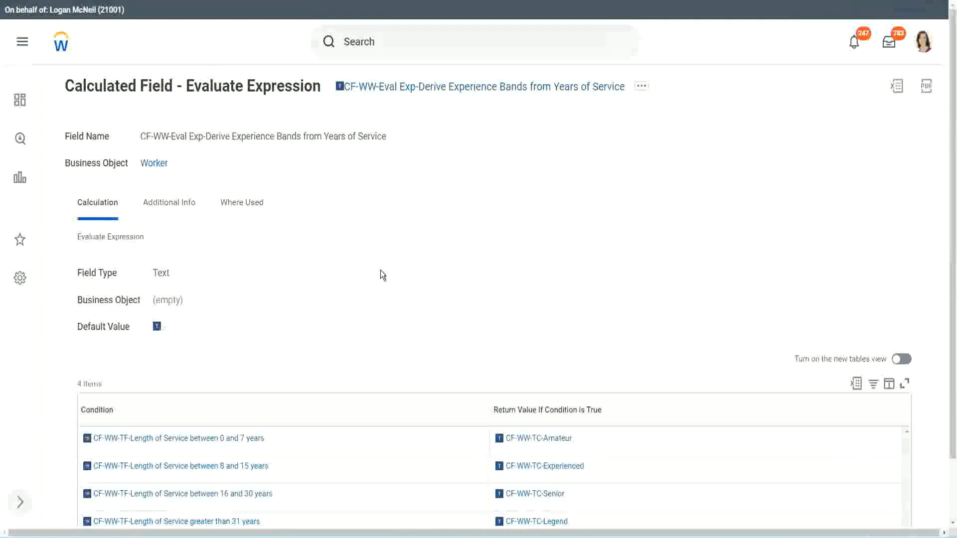
pyautogui.scroll(-1, 394, 276)
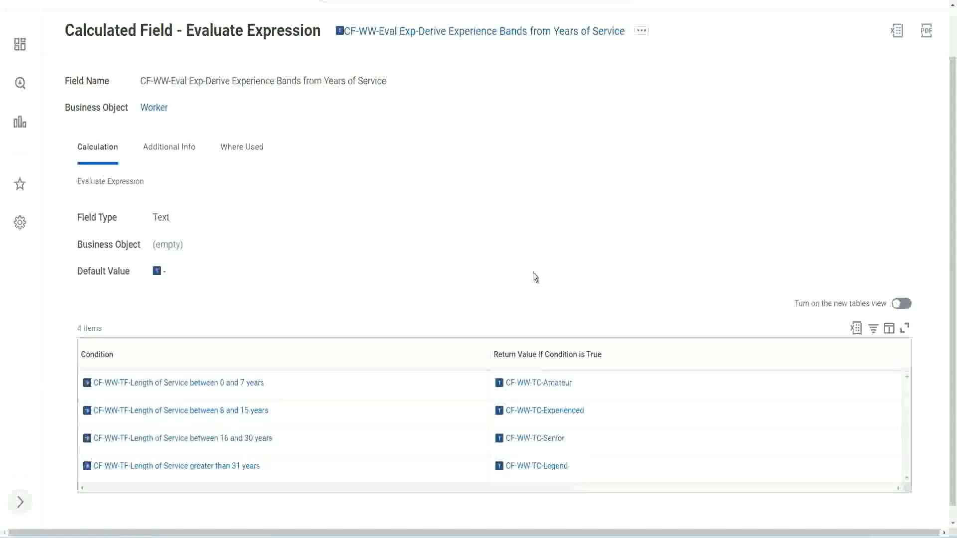
pyautogui.click(434, 352)
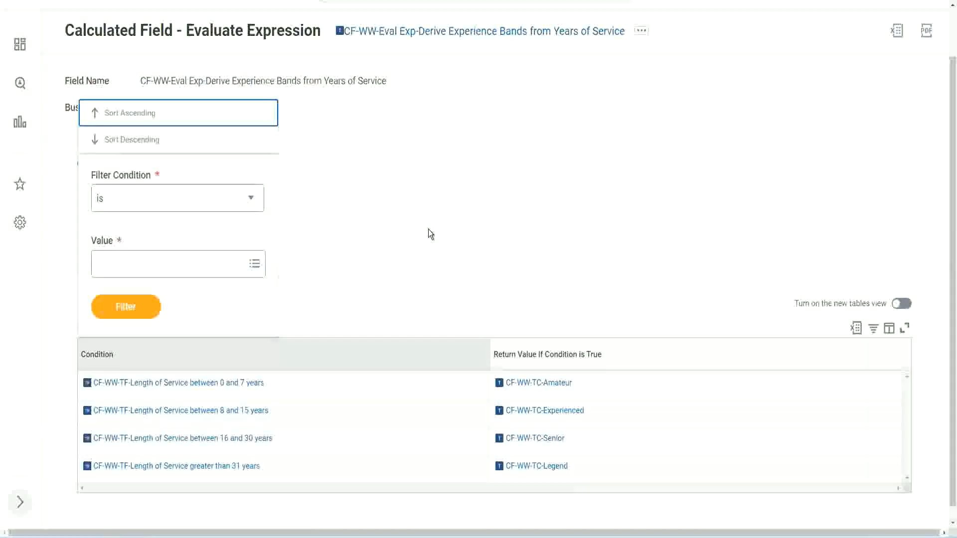
pyautogui.click(427, 230)
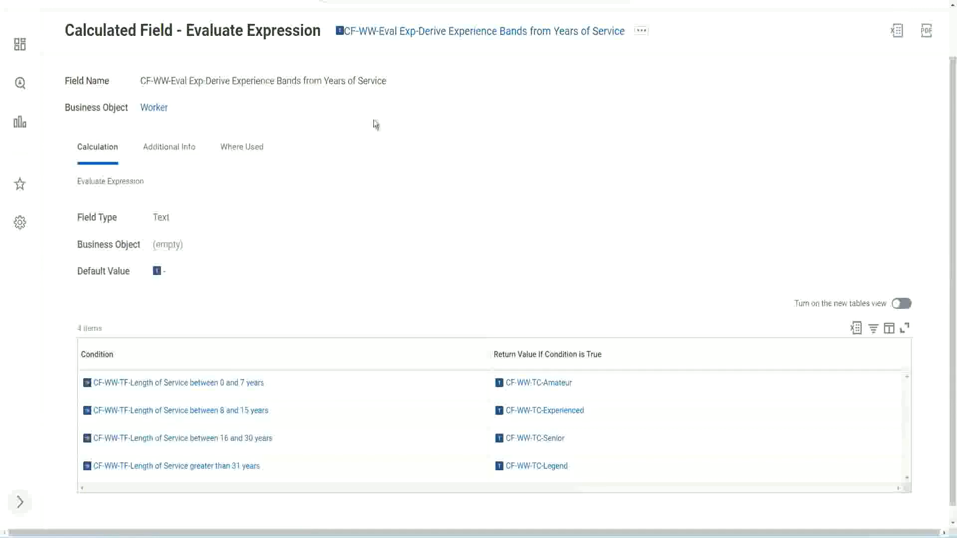
# Copy the name of the Experience Bands calculated field as text
pyautogui.rightClick(421, 36)
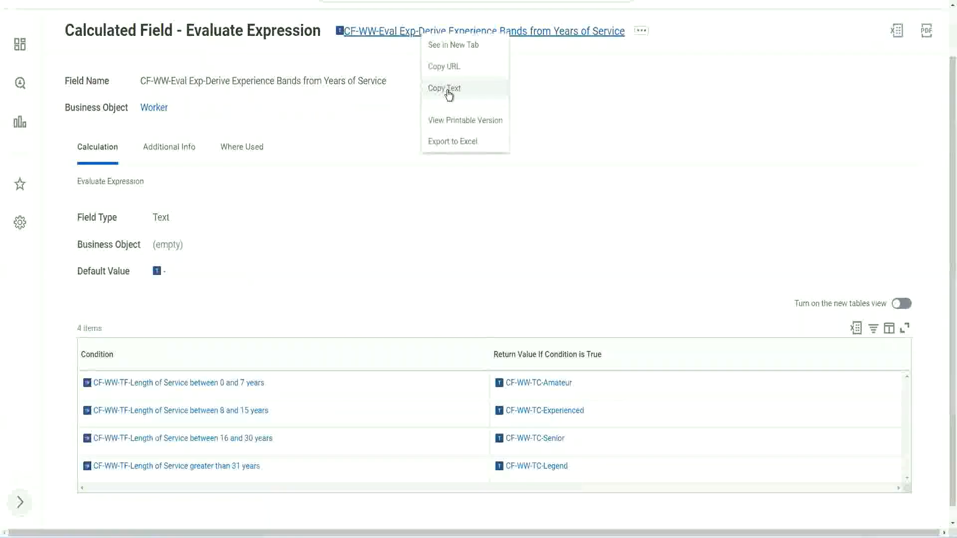
pyautogui.click(449, 95)
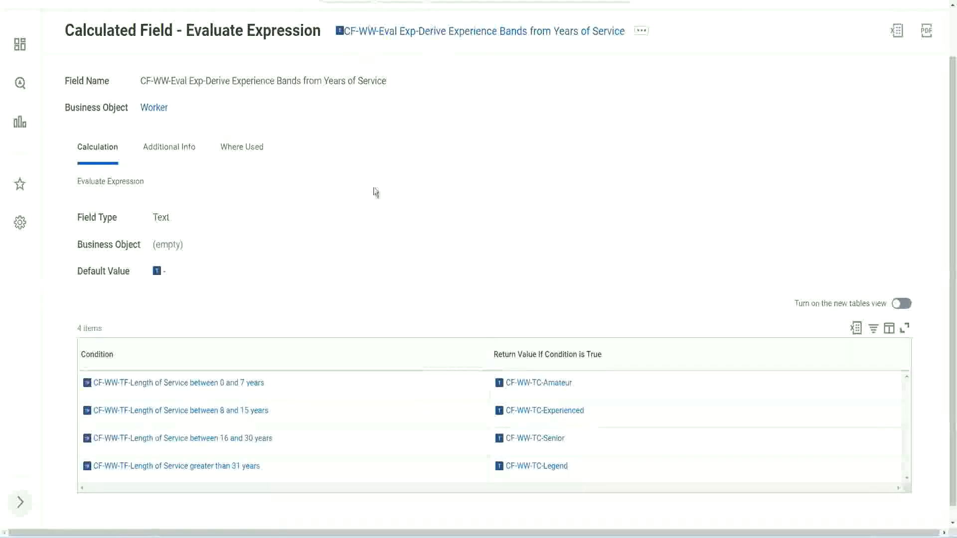
pyautogui.scroll(1, 373, 201)
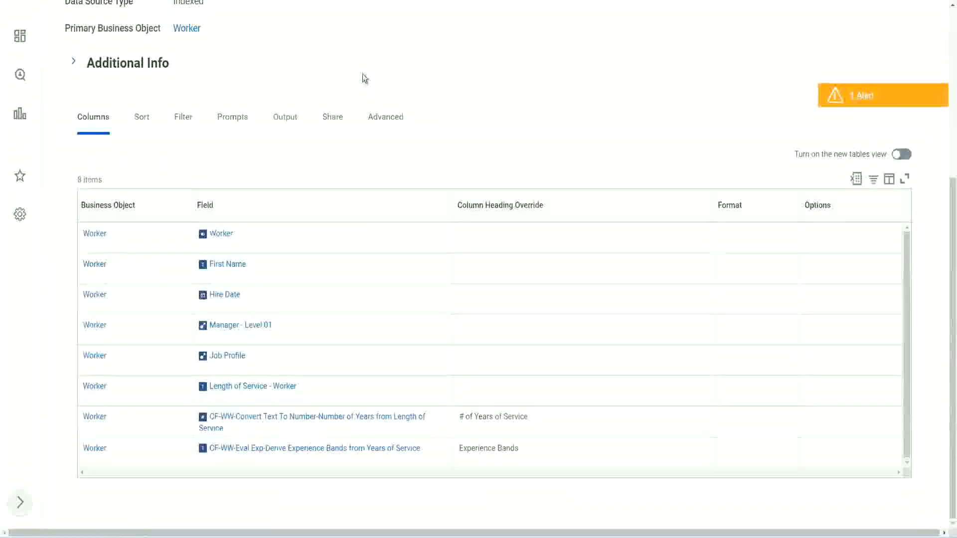
# Search for "create cal field" from the WW Employee Details report definition, open Create Calculated Field and paste the copied name as the Field Name
pyautogui.scroll(5, 369, 74)
pyautogui.click(388, 61)
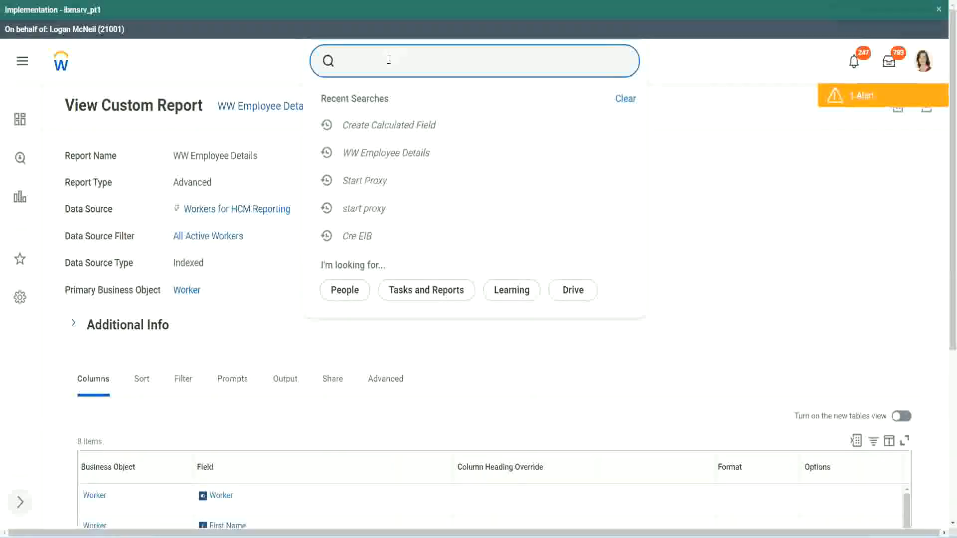
pyautogui.write('create cal field')
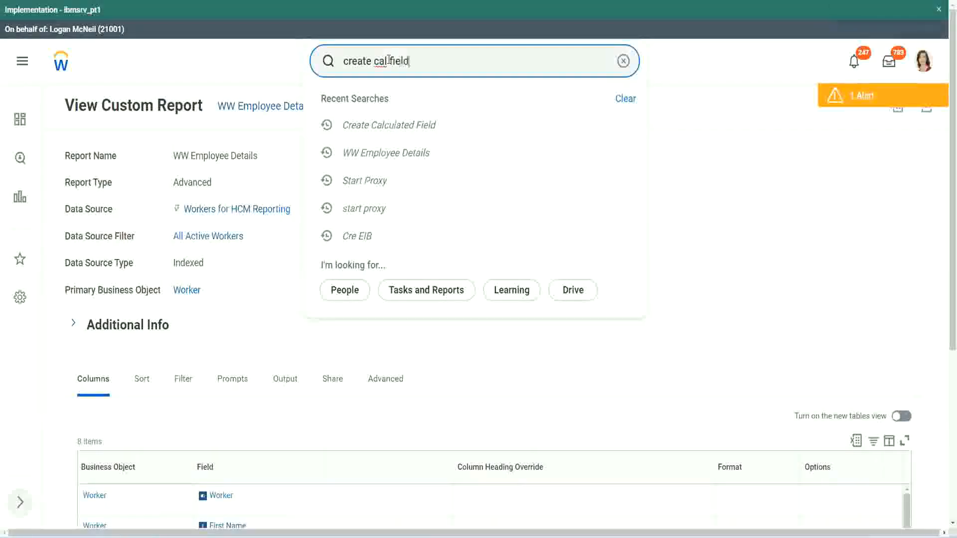
pyautogui.click(402, 105)
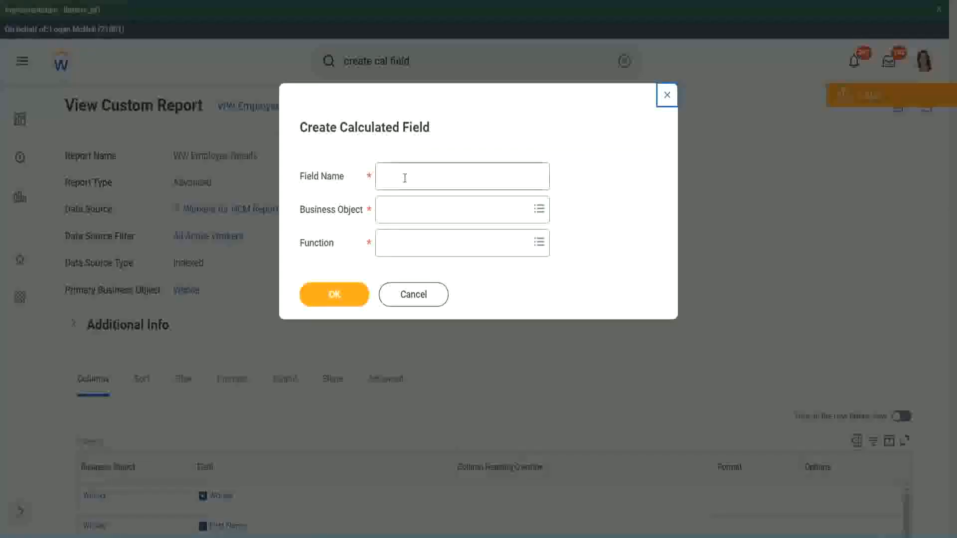
pyautogui.click(405, 178)
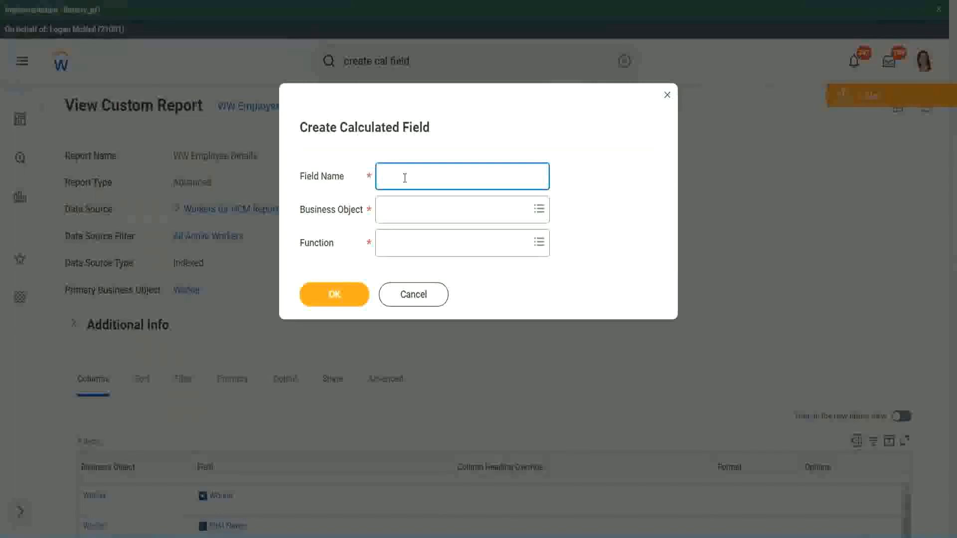
pyautogui.hotkey('ctrl', 'v')
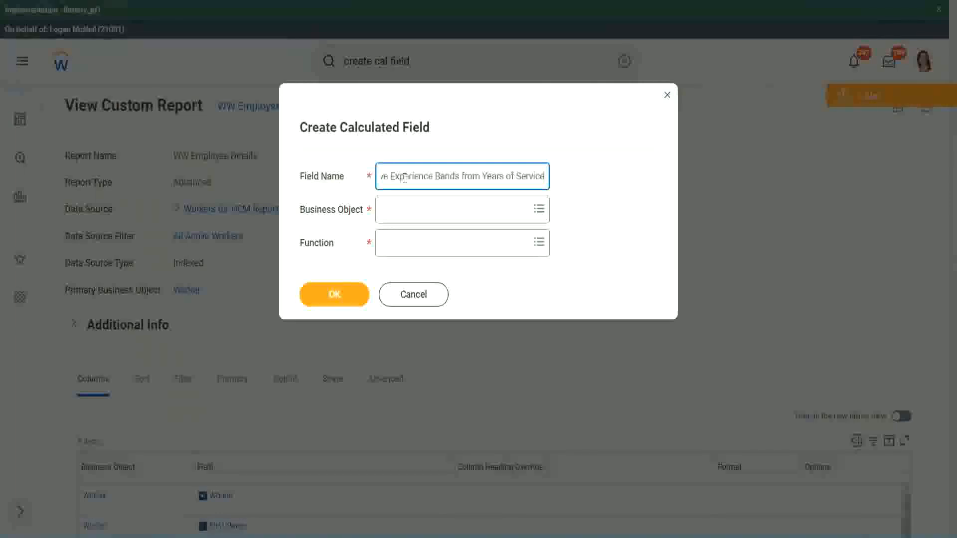
# Insert "Bands" after "Eval Exp" in the new calculated field's name
pyautogui.moveTo(426, 177); pyautogui.dragTo(349, 163)
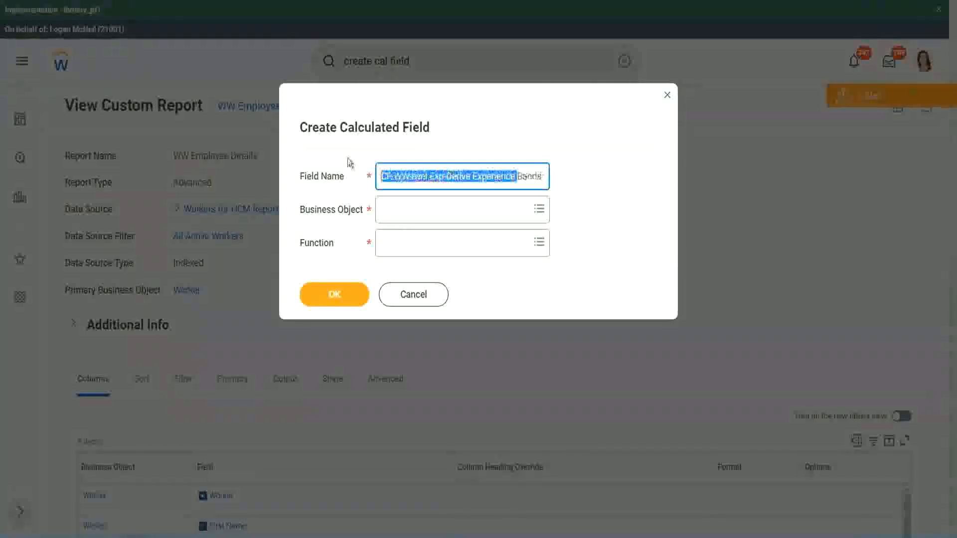
pyautogui.click(429, 175)
pyautogui.doubleClick(437, 177)
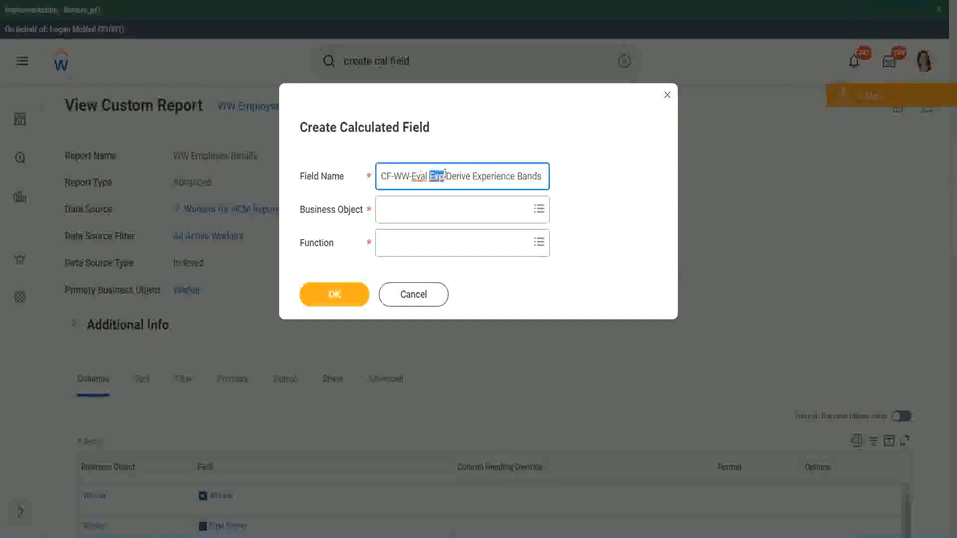
pyautogui.click(444, 177)
pyautogui.write('bands')
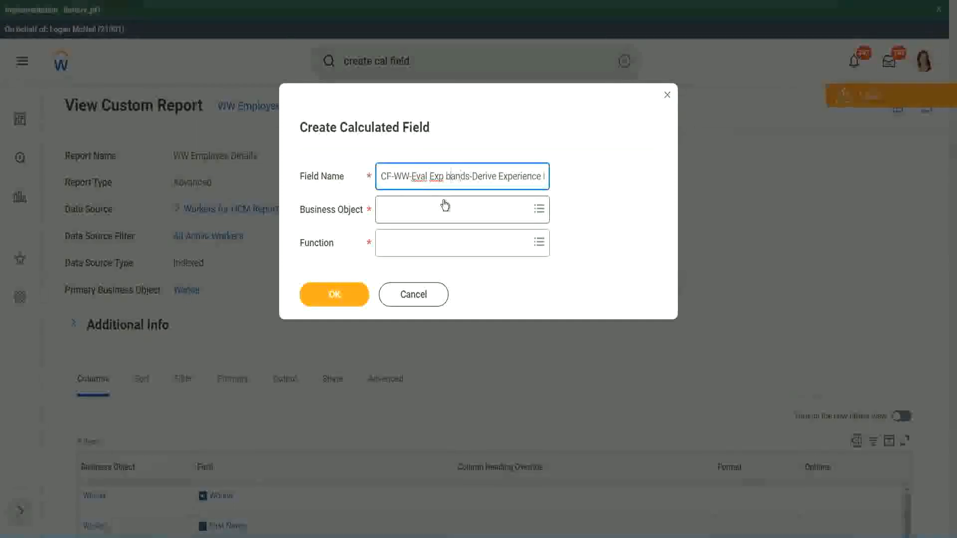
pyautogui.hotkey('shift', 'Left')
pyautogui.write('B')
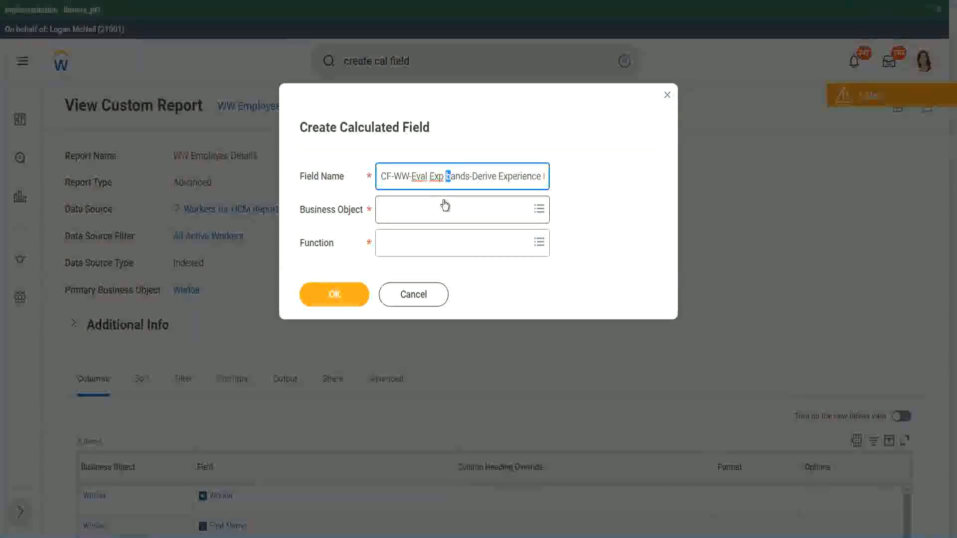
pyautogui.press('Right')
pyautogui.press('Right')
pyautogui.press('Right')
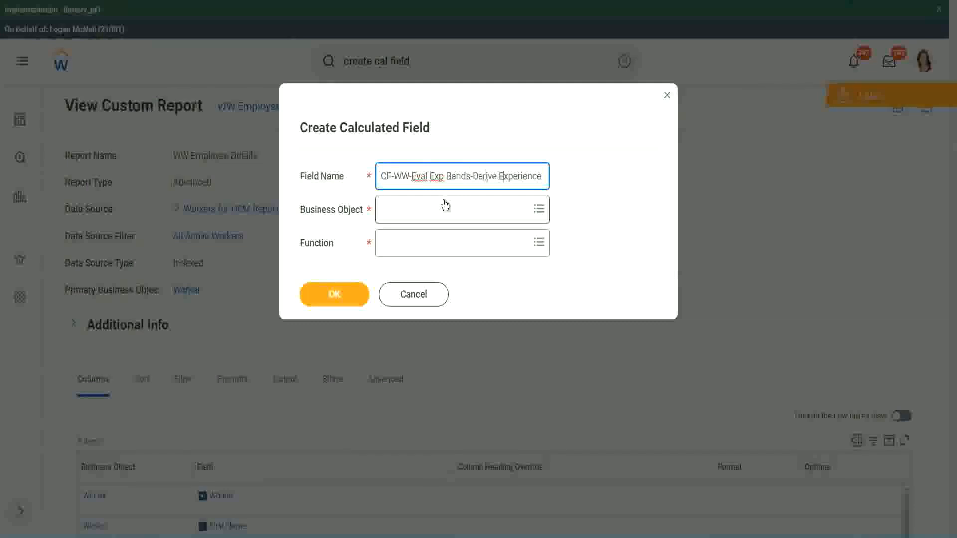
# Replace "Derive" with "Determine" in the new calculated field's name
pyautogui.press('End')
pyautogui.write('Bands from Years of')
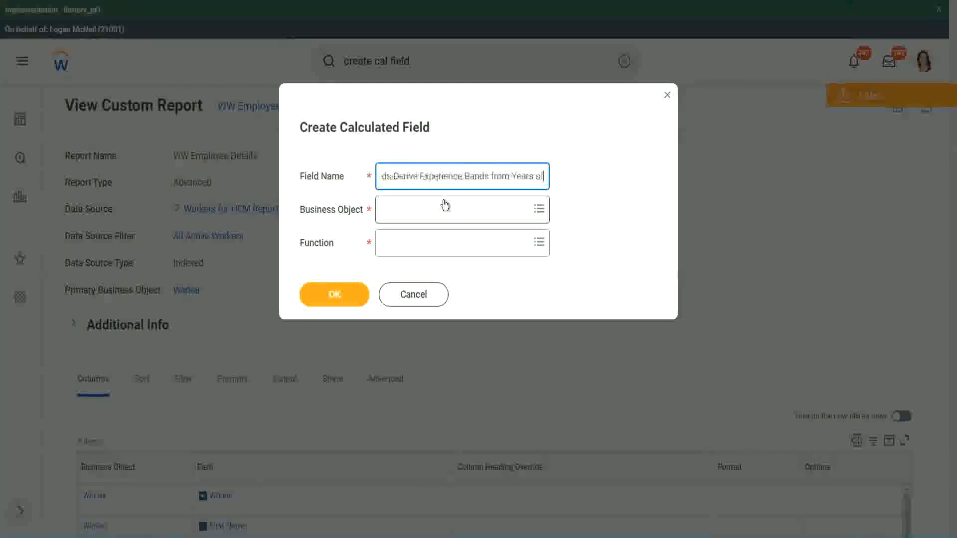
pyautogui.press('Left')
pyautogui.press('Left')
pyautogui.press('Left')
pyautogui.press('Left')
pyautogui.press('Left')
pyautogui.press('Left')
pyautogui.press('Left')
pyautogui.press('Left')
pyautogui.press('Left')
pyautogui.press('Left')
pyautogui.press('Left')
pyautogui.press('Left')
pyautogui.press('Left')
pyautogui.press('Left')
pyautogui.press('Left')
pyautogui.press('Left')
pyautogui.press('Left')
pyautogui.press('Left')
pyautogui.press('Left')
pyautogui.press('Left')
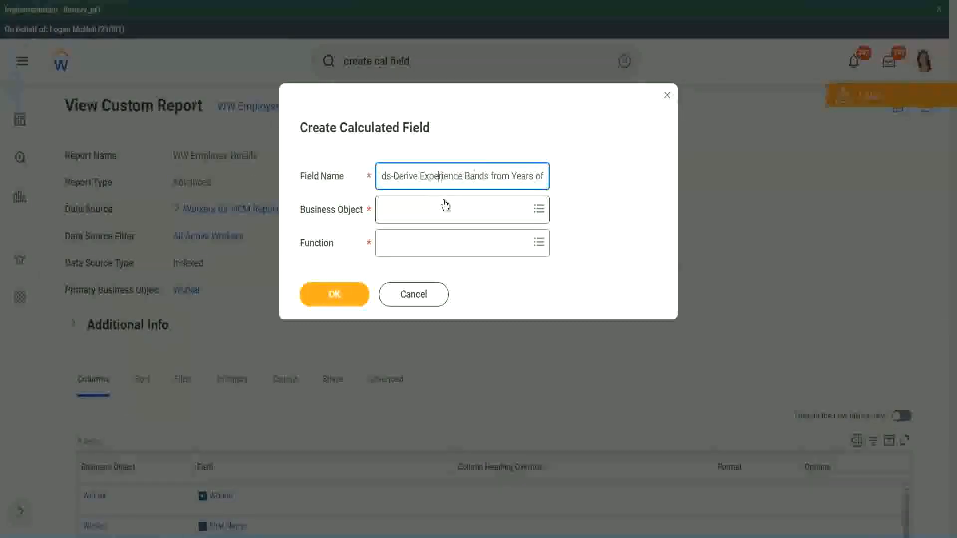
pyautogui.press('Left')
pyautogui.press('Left')
pyautogui.press('Left')
pyautogui.hotkey('shift', 'Left')
pyautogui.hotkey('shift', 'Left')
pyautogui.hotkey('shift', 'Left')
pyautogui.hotkey('shift', 'Left')
pyautogui.hotkey('shift', 'Left')
pyautogui.hotkey('shift', 'Left')
pyautogui.write('Determine')
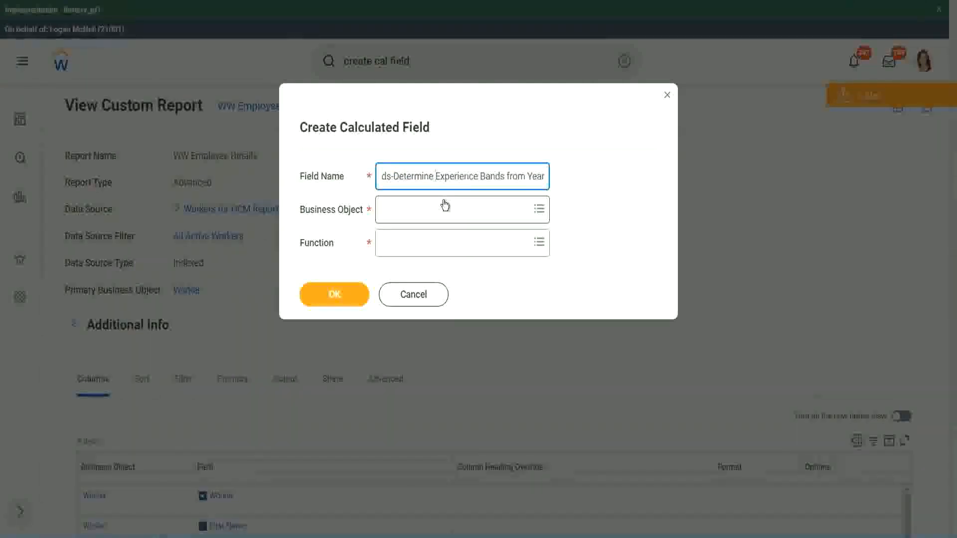
pyautogui.press('End')
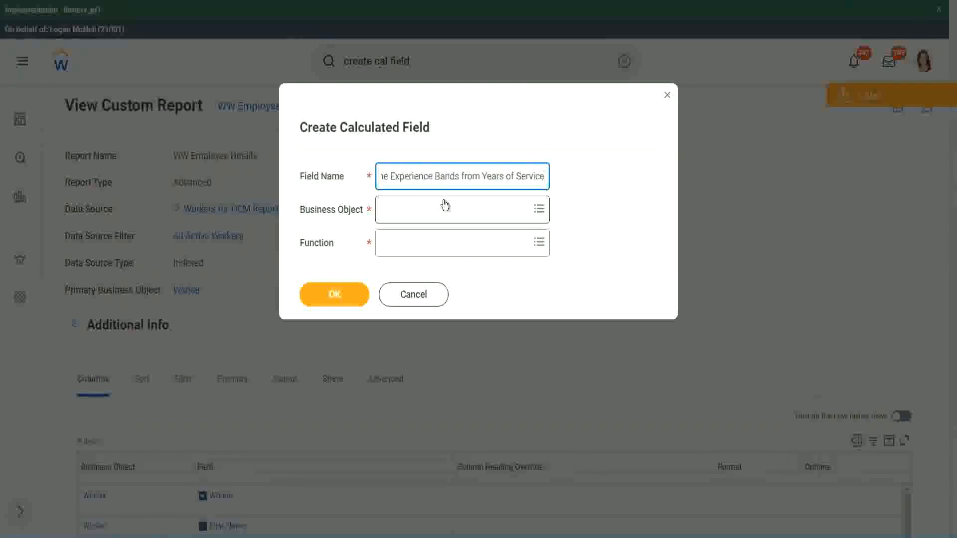
# Set the calculated field's Business Object to Worker and its Function to Evaluate Expression Band
pyautogui.click(426, 215)
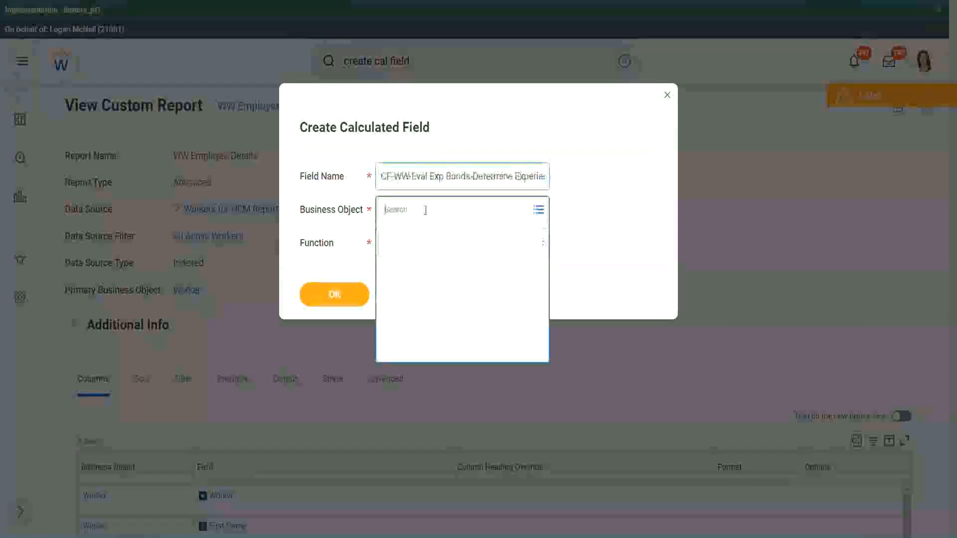
pyautogui.write('work')
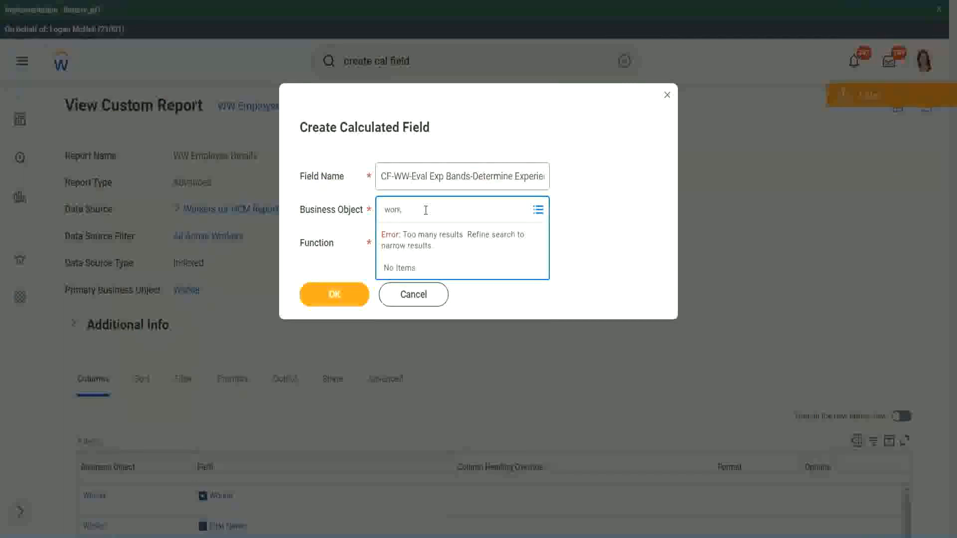
pyautogui.write('er')
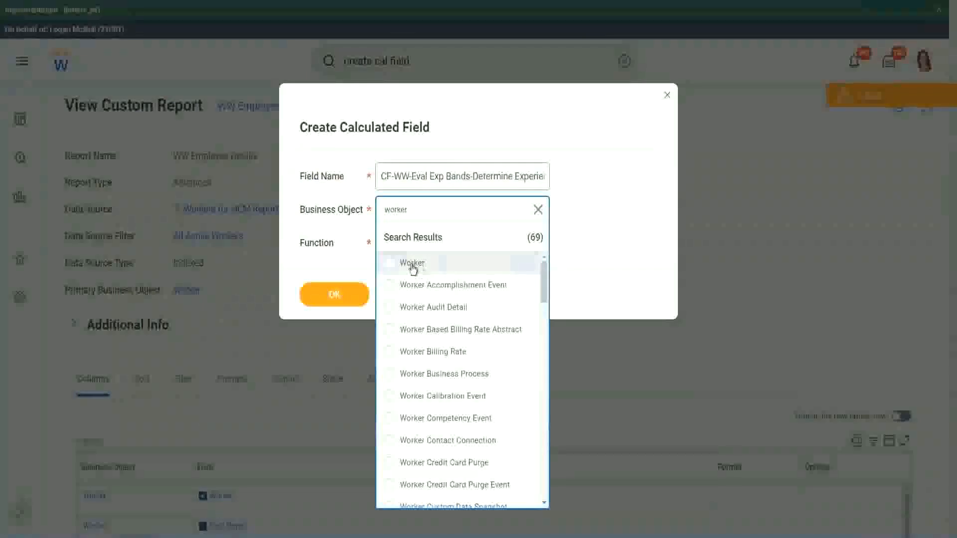
pyautogui.click(401, 263)
pyautogui.click(404, 241)
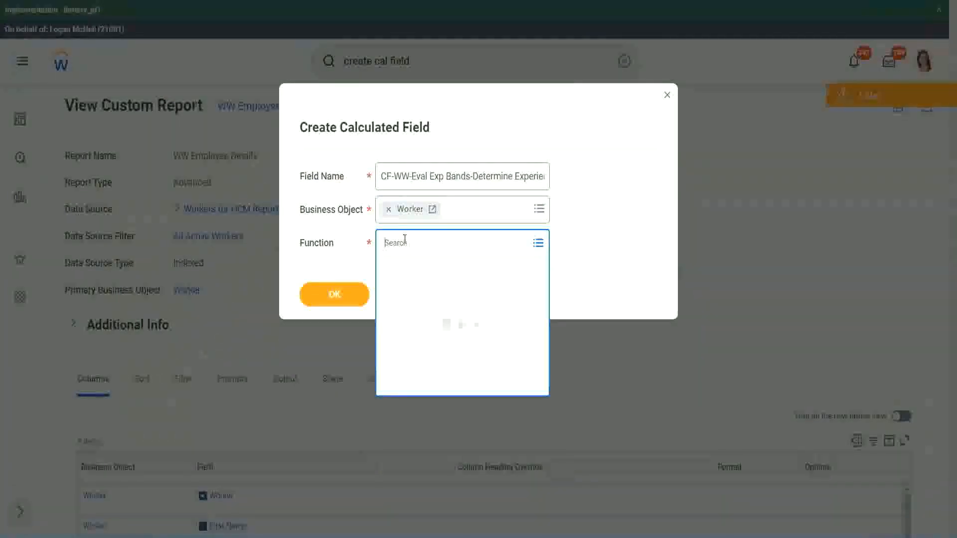
pyautogui.write('eval exp')
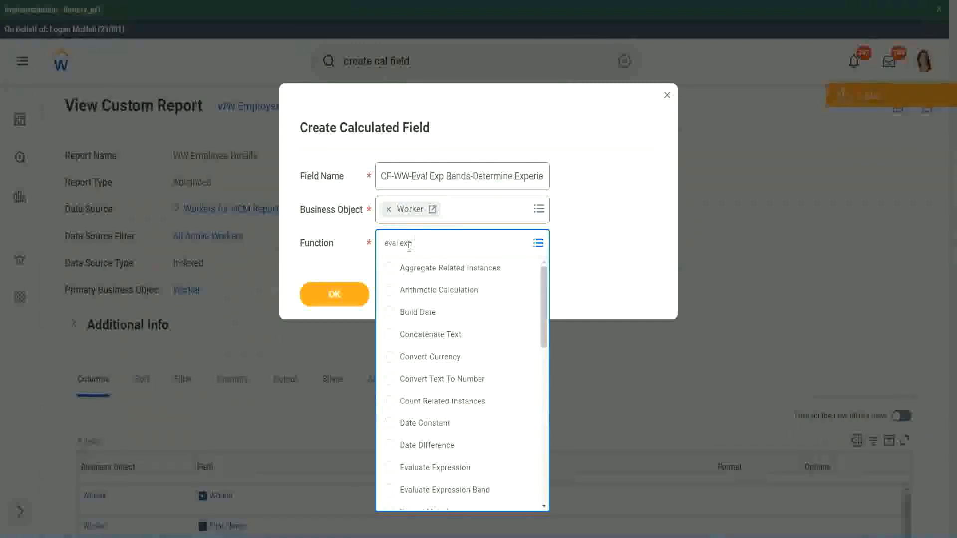
pyautogui.press('Return')
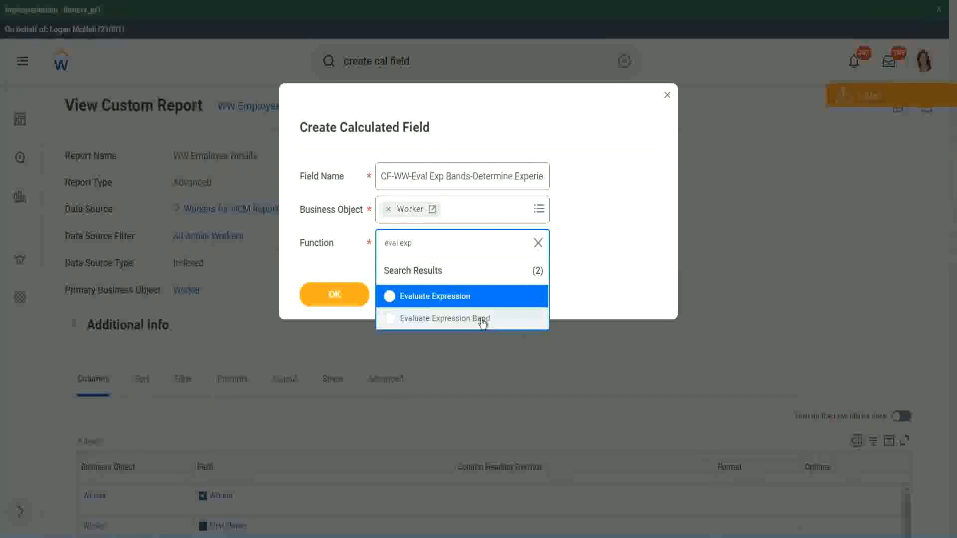
pyautogui.click(483, 324)
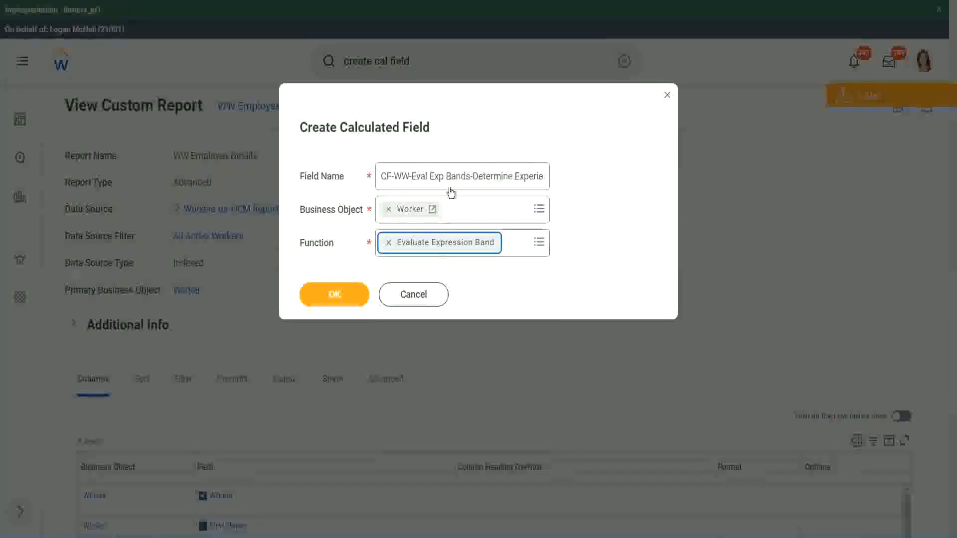
# Shorten "Bands" to "Band" after "Eval Exp" in the Field Name and confirm the new calculated field's basic details
pyautogui.click(469, 174)
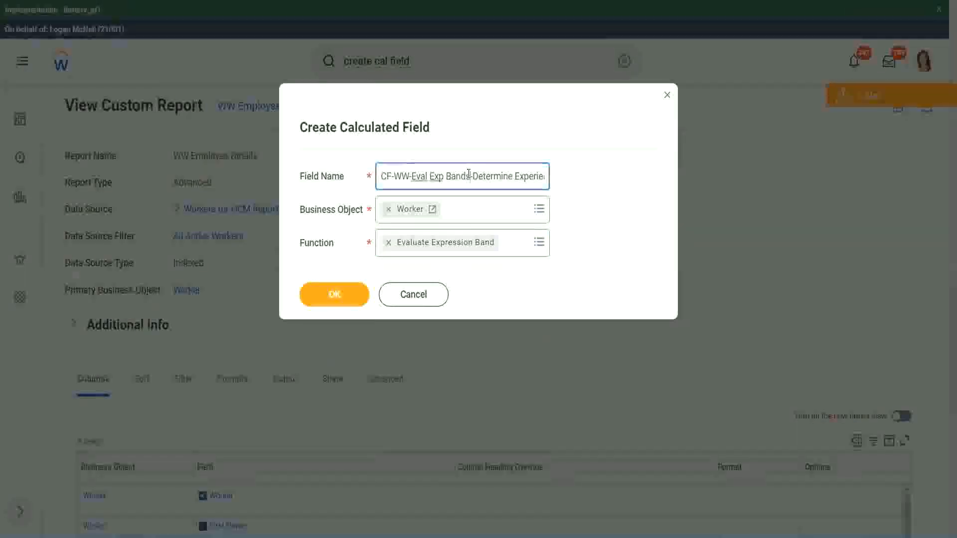
pyautogui.press('BackSpace')
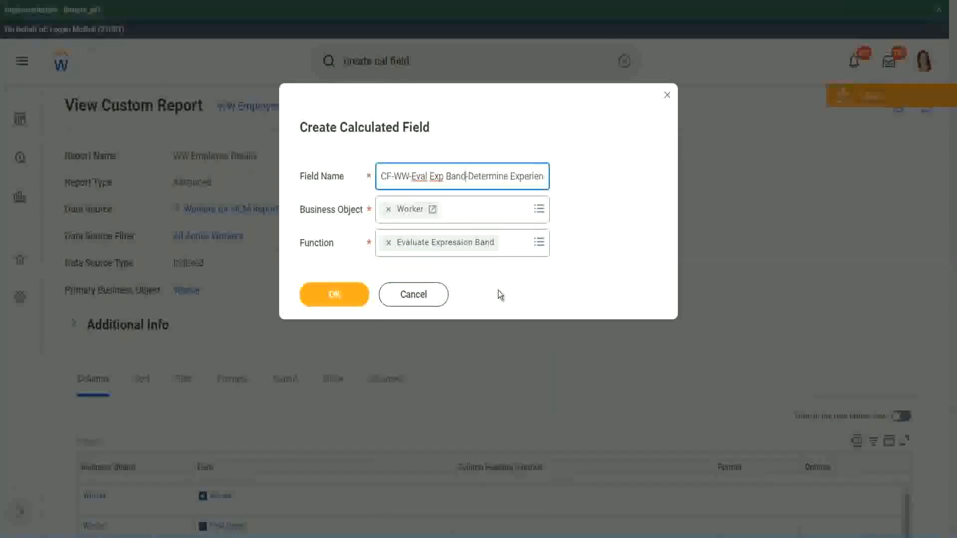
pyautogui.click(337, 295)
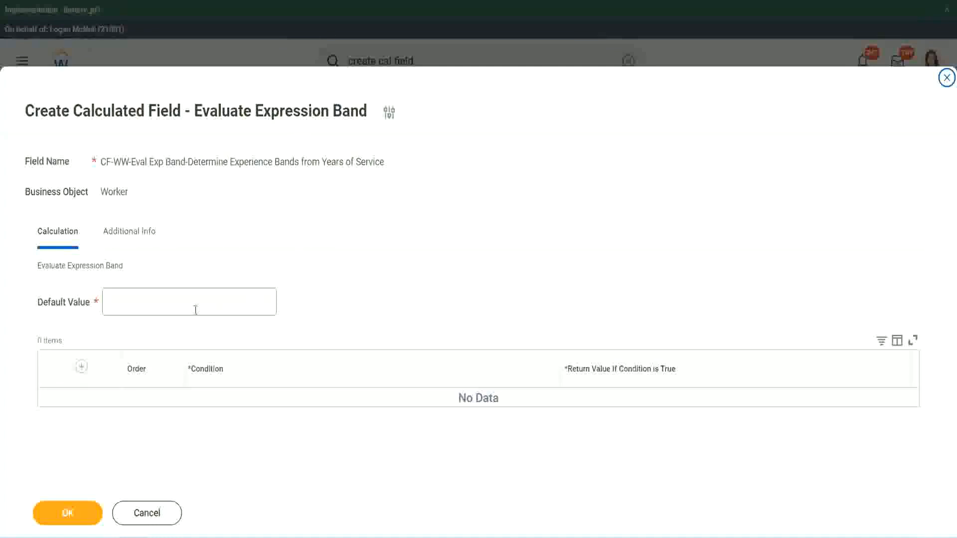
# Set the Default Value to "-" and add a first condition row
pyautogui.click(138, 308)
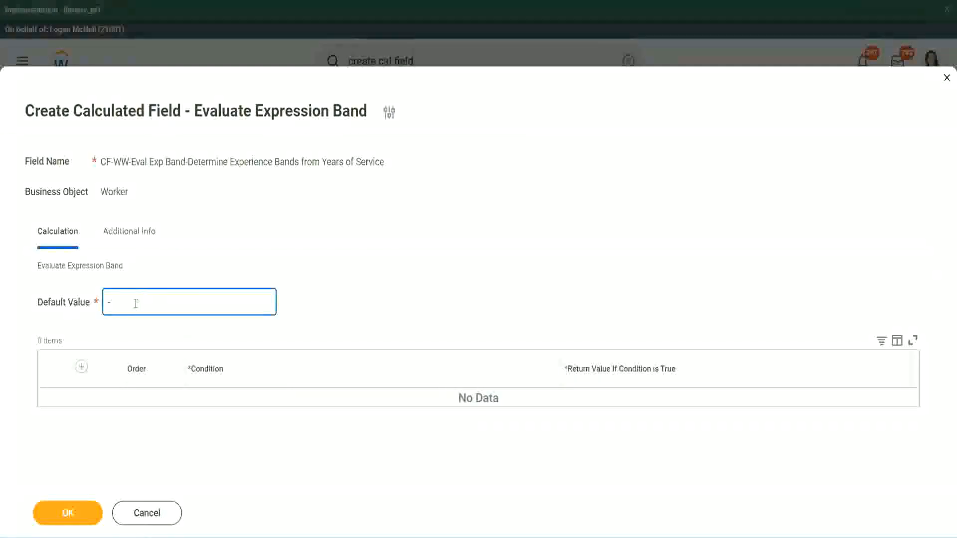
pyautogui.click(81, 367)
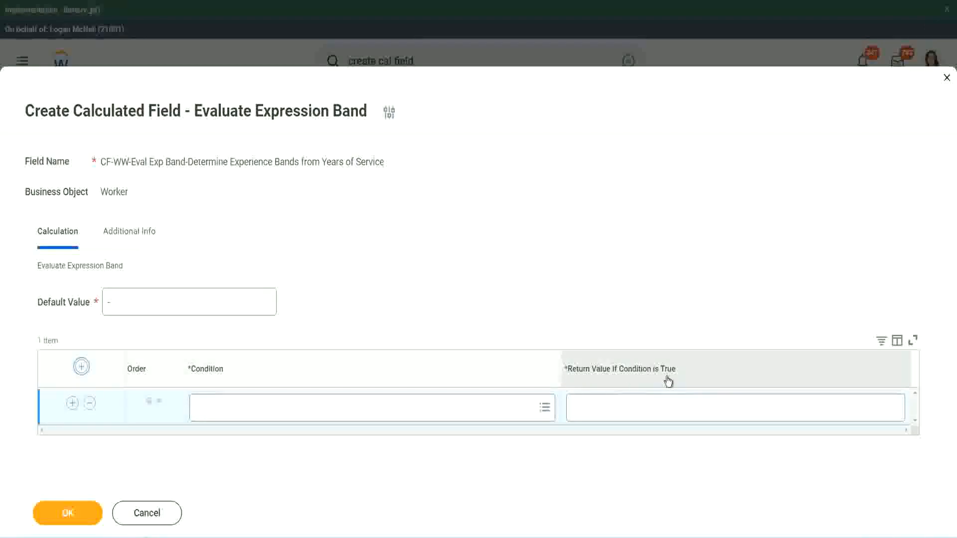
pyautogui.click(623, 406)
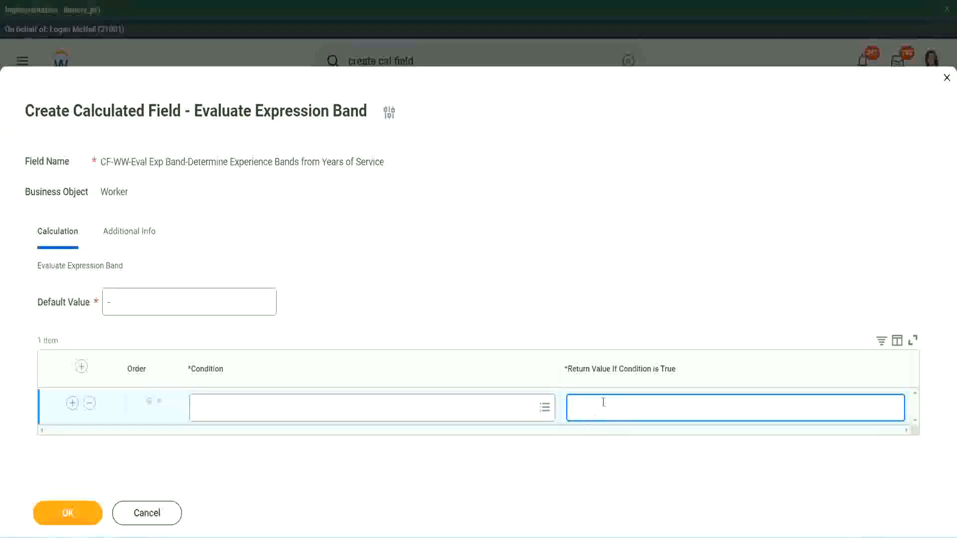
pyautogui.write('adkjdjaidjaijdiaj')
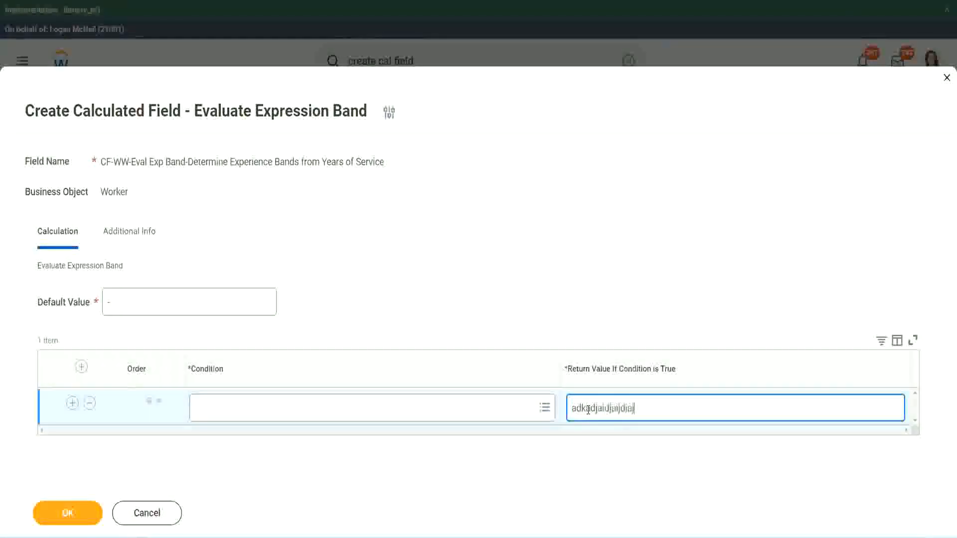
pyautogui.press('BackSpace')
pyautogui.press('BackSpace')
pyautogui.press('BackSpace')
pyautogui.press('BackSpace')
pyautogui.press('BackSpace')
pyautogui.press('BackSpace')
pyautogui.press('BackSpace')
pyautogui.press('BackSpace')
pyautogui.press('BackSpace')
pyautogui.press('BackSpace')
pyautogui.press('BackSpace')
pyautogui.press('BackSpace')
pyautogui.press('BackSpace')
pyautogui.press('BackSpace')
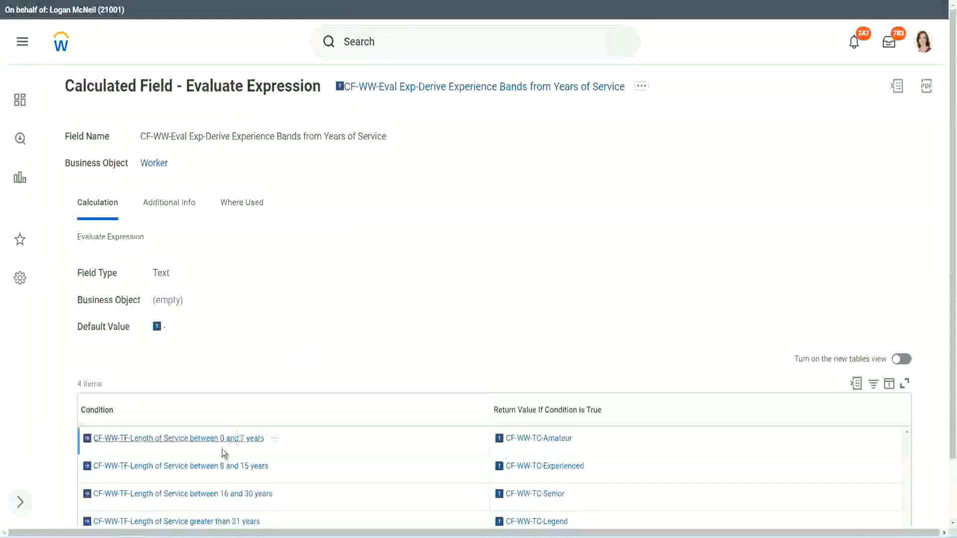
# Copy CF-WW-TF-Length of Service between 0 and 7 years from the existing Evaluate Expression field into the first row's Condition, with return value Amateur
pyautogui.rightClick(221, 445)
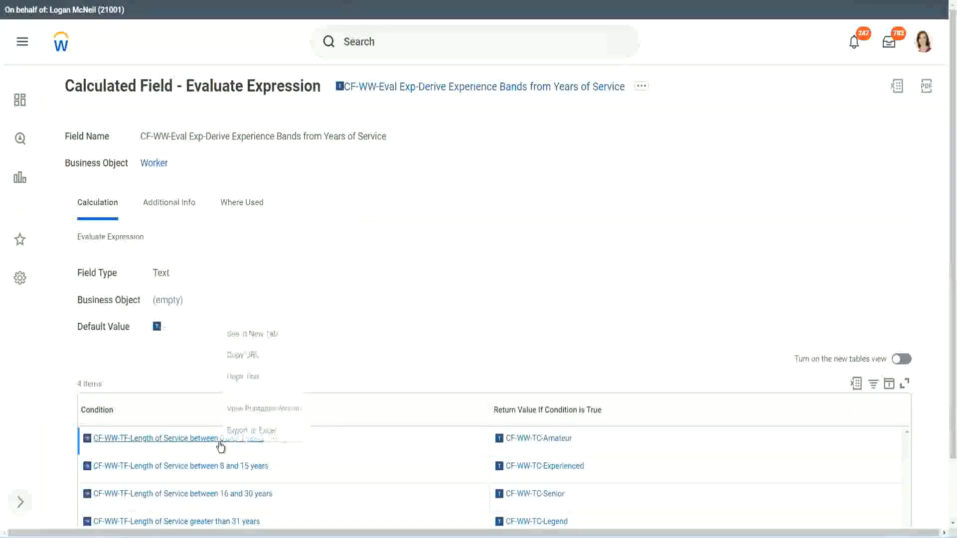
pyautogui.click(261, 377)
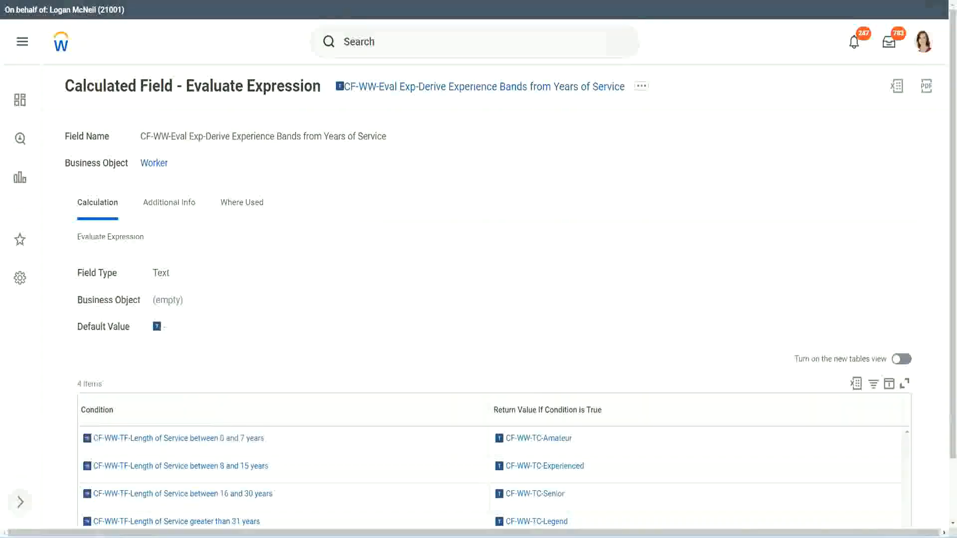
pyautogui.hotkey('alt', 'Tab')
pyautogui.click(241, 412)
pyautogui.hotkey('ctrl', 'v')
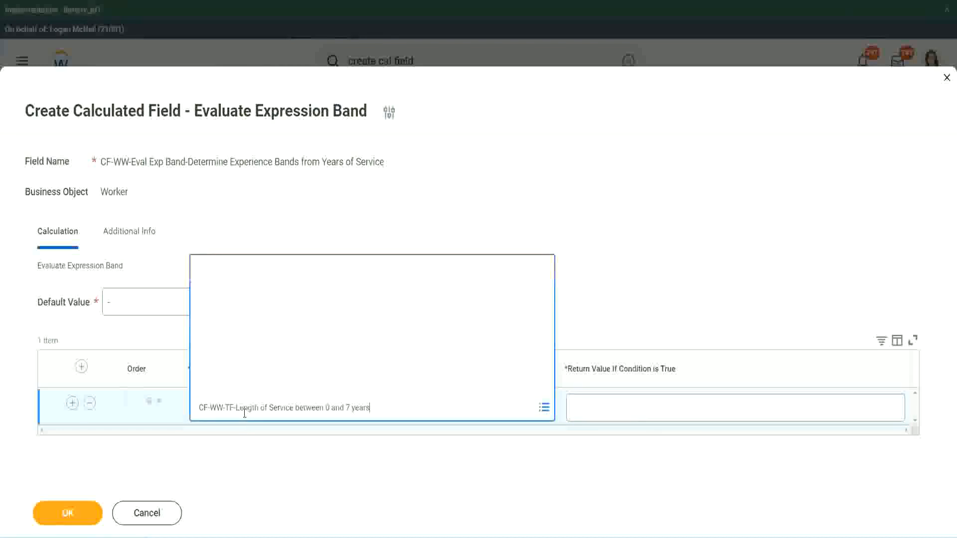
pyautogui.press('Return')
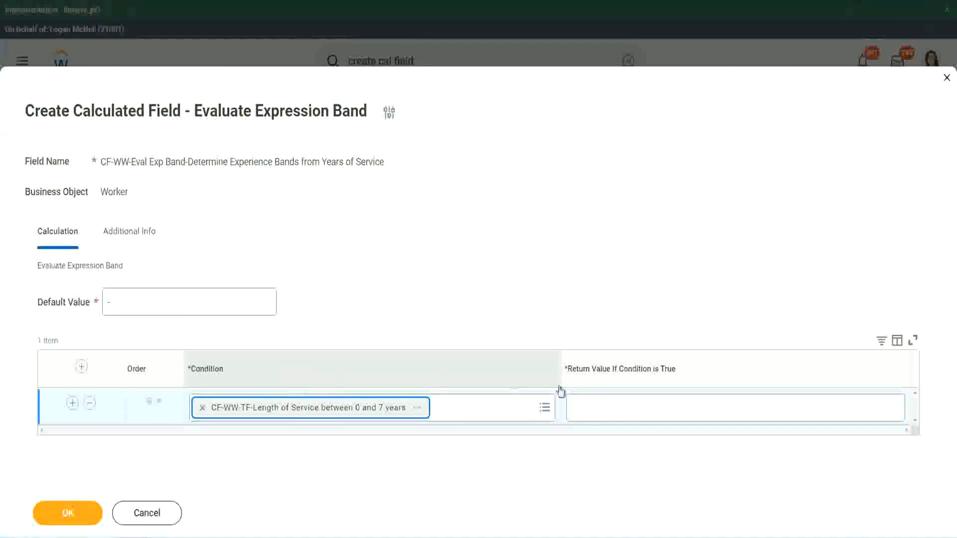
pyautogui.click(605, 399)
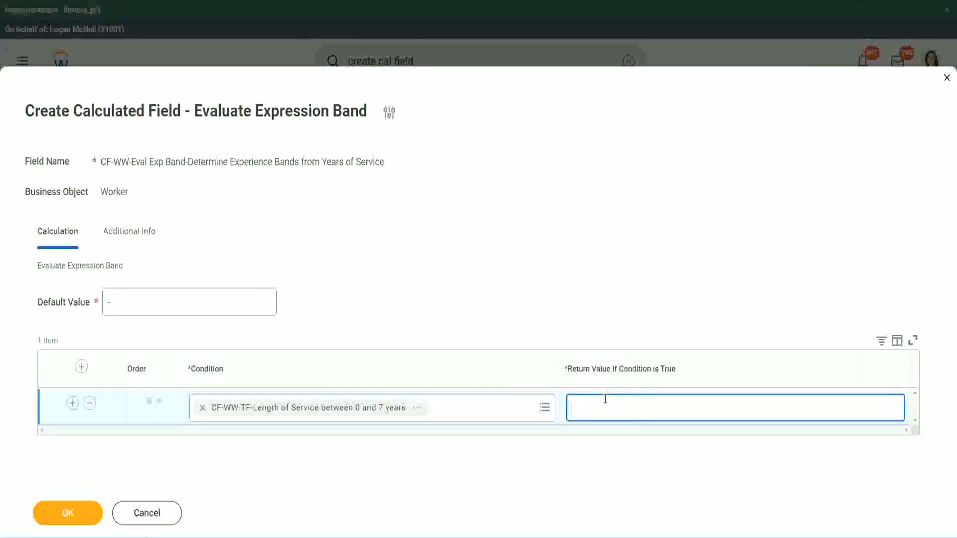
pyautogui.write('Amateur')
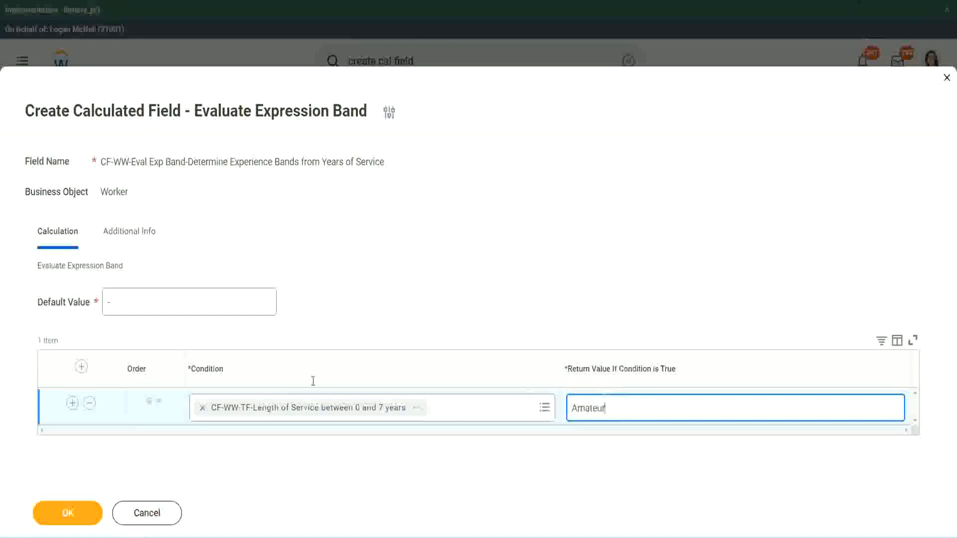
# Add three more empty condition rows below the Amateur row
pyautogui.click(72, 402)
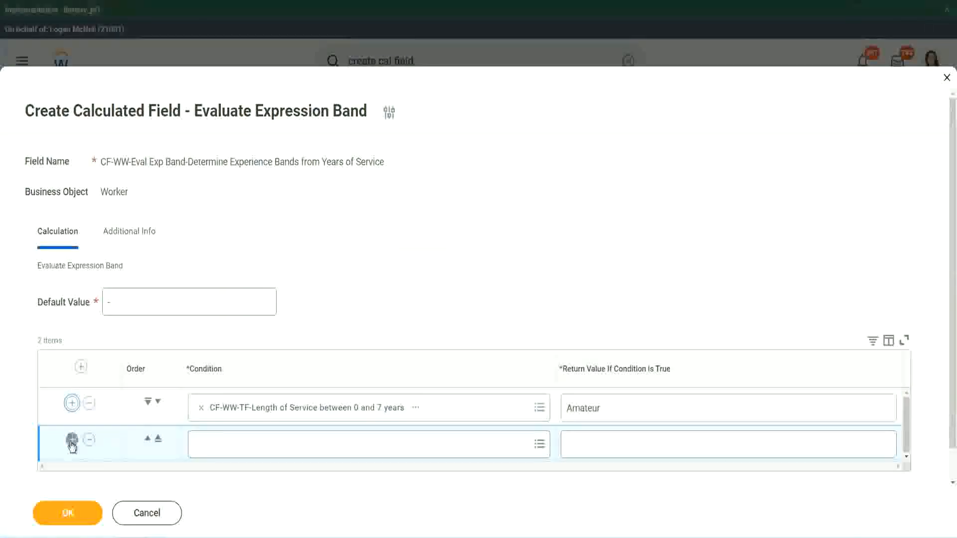
pyautogui.click(73, 439)
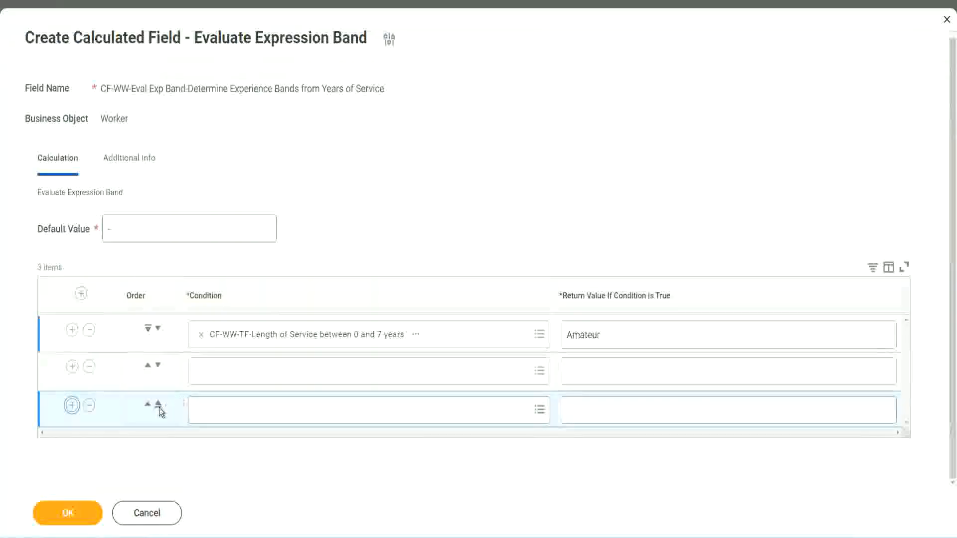
pyautogui.click(72, 405)
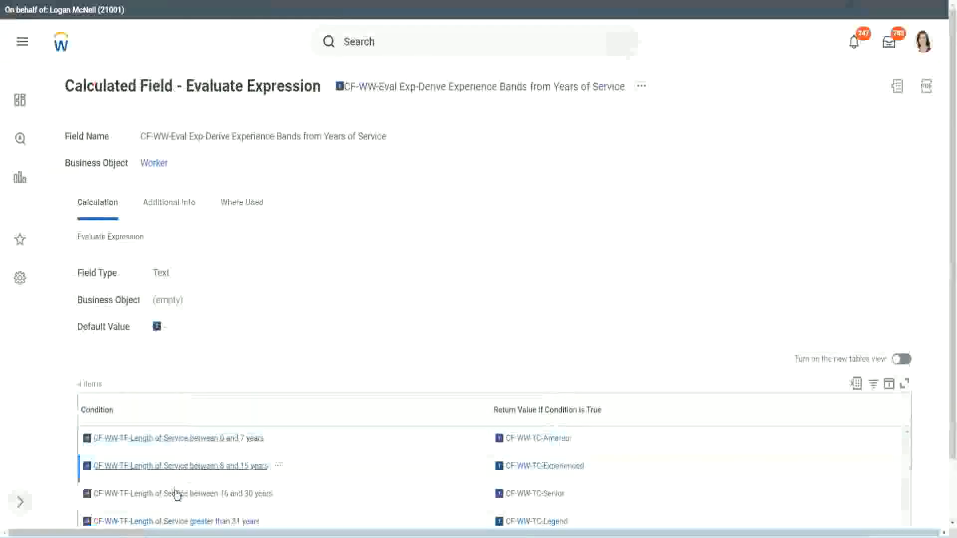
# Copy CF-WW-TF-Length of Service between 16 and 30 years into the second row's Condition and move that row down to third place
pyautogui.rightClick(176, 493)
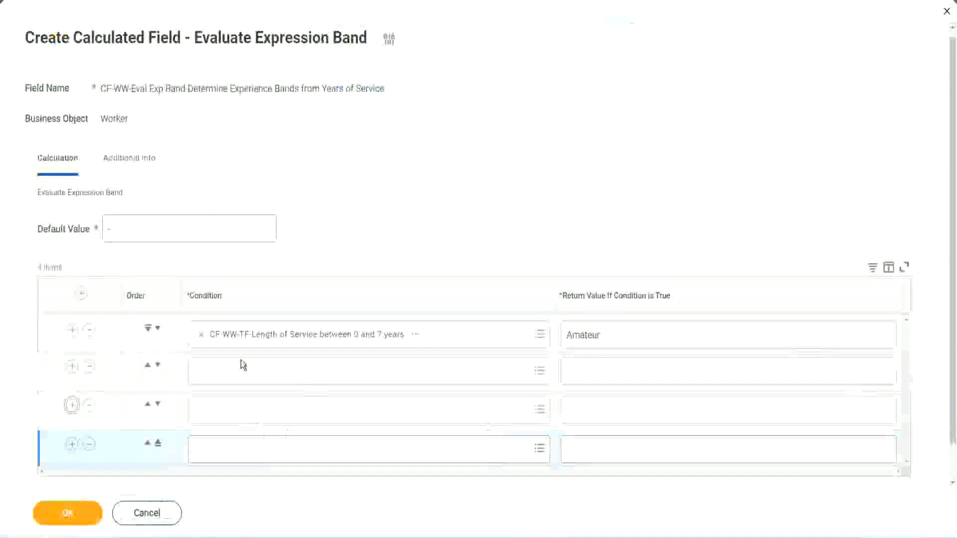
pyautogui.click(245, 369)
pyautogui.hotkey('ctrl', 'v')
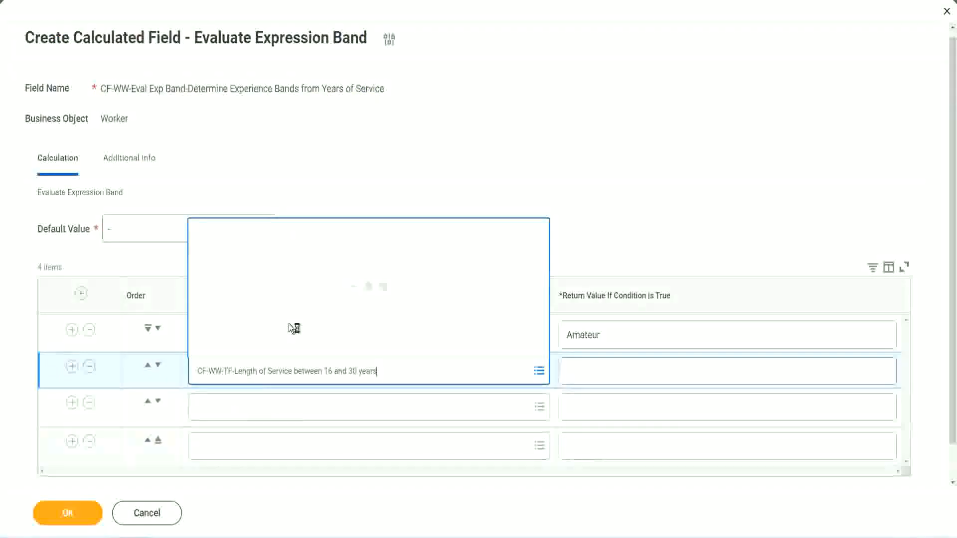
pyautogui.click(157, 365)
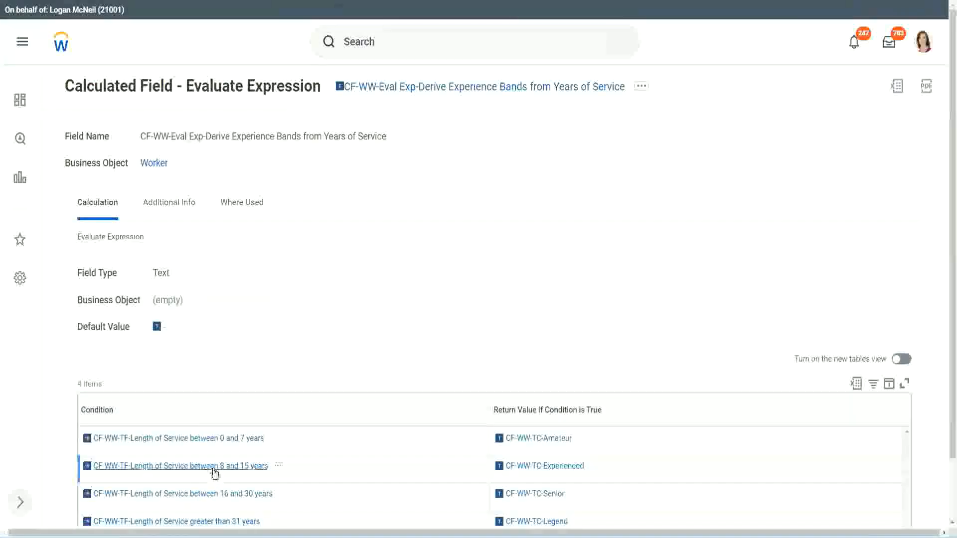
# Copy CF-WW-TF-Length of Service between 8 and 15 years from the existing field into the empty second row's Condition
pyautogui.rightClick(214, 472)
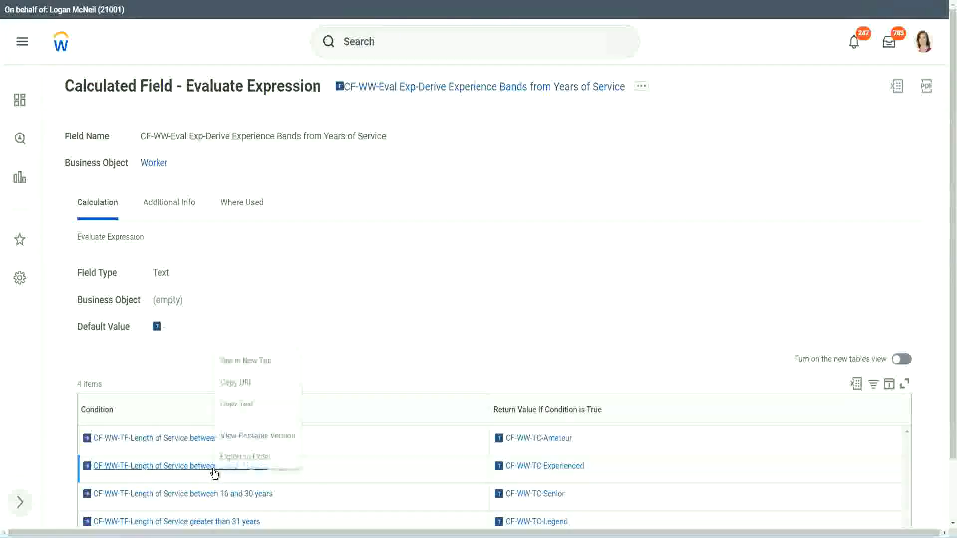
pyautogui.click(247, 406)
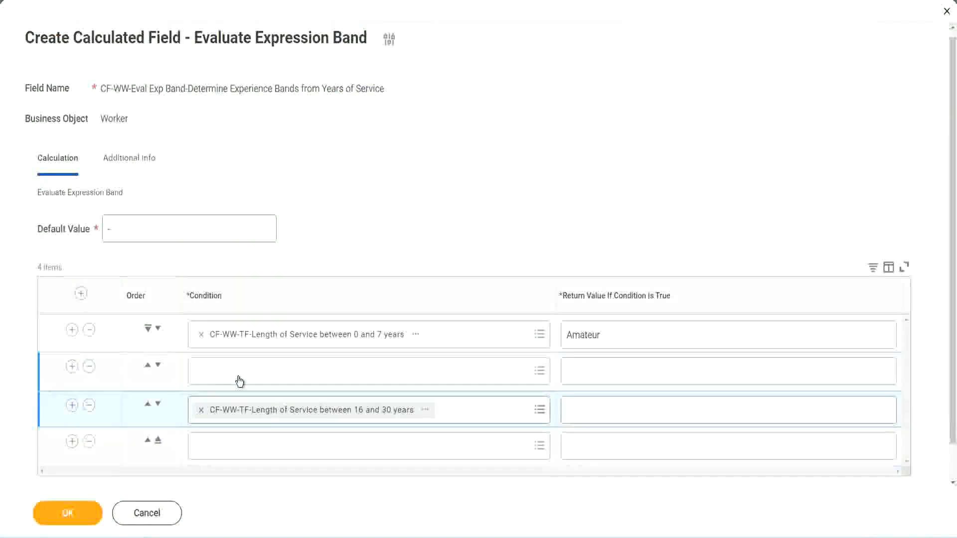
pyautogui.click(240, 379)
pyautogui.hotkey('ctrl', 'v')
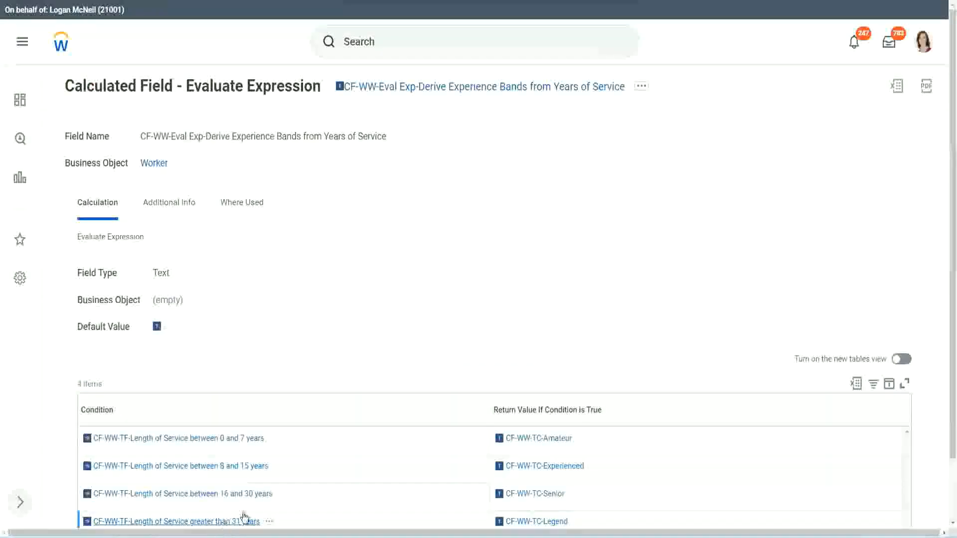
# Copy CF-WW-TF-Length of Service greater than 31 years from the existing Evaluate Expression field into the fourth row's Condition
pyautogui.rightClick(244, 519)
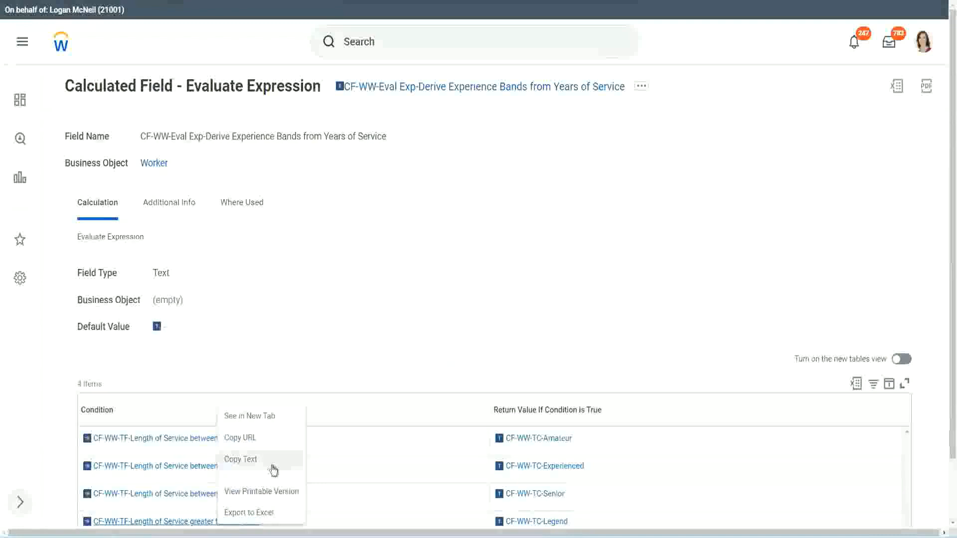
pyautogui.click(273, 470)
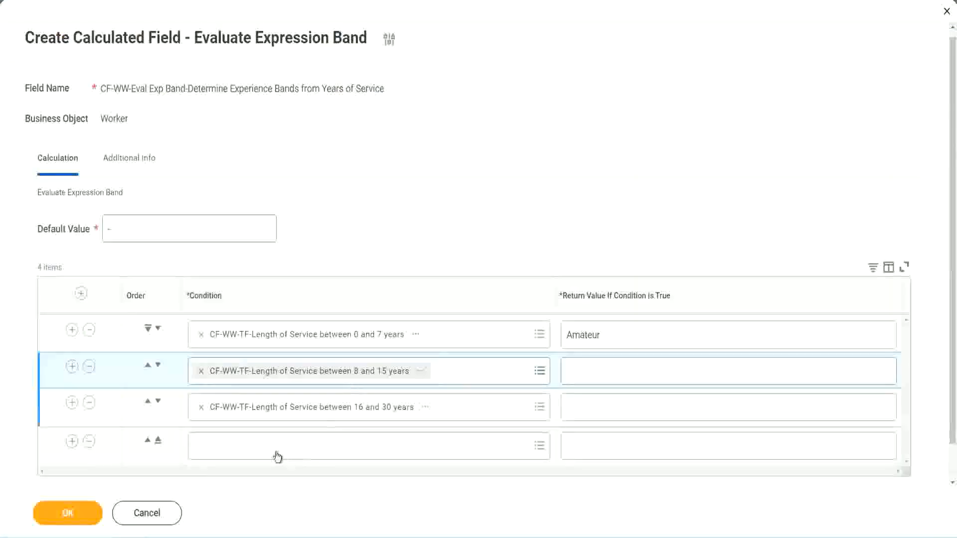
pyautogui.click(275, 446)
pyautogui.hotkey('ctrl', 'v')
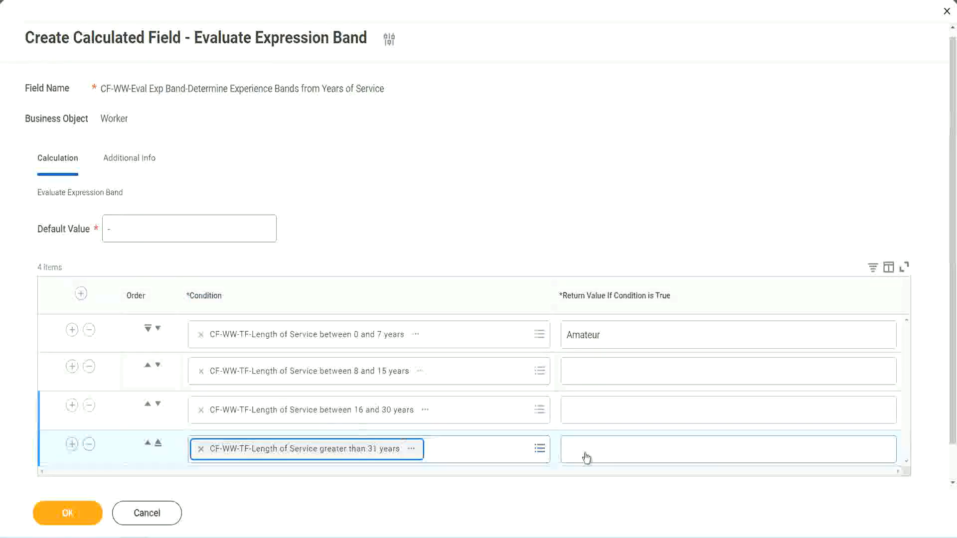
# Set the return values to Legend for the fourth row, Senior for the third and Experienced for the second, and save the calculated field
pyautogui.click(629, 449)
pyautogui.write('Le')
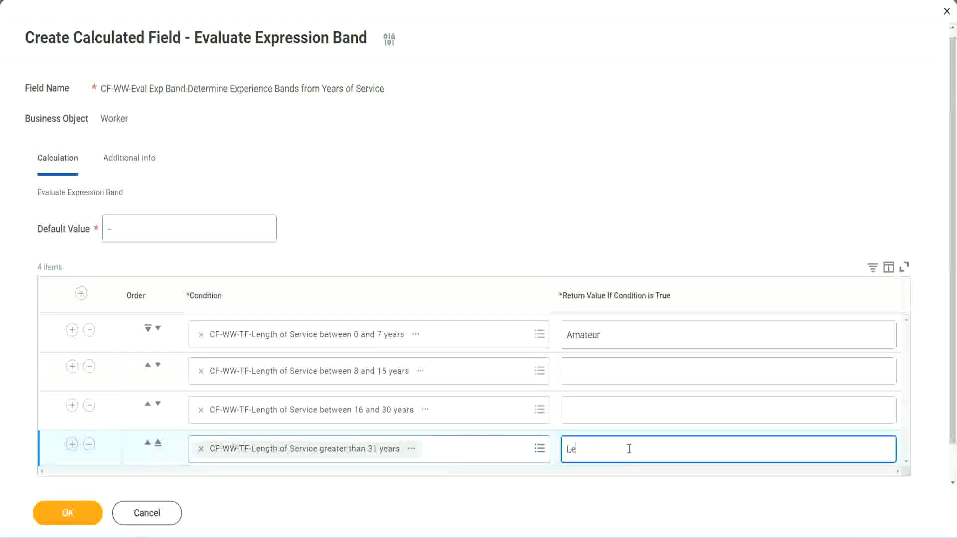
pyautogui.write('gend')
pyautogui.click(588, 409)
pyautogui.write('S')
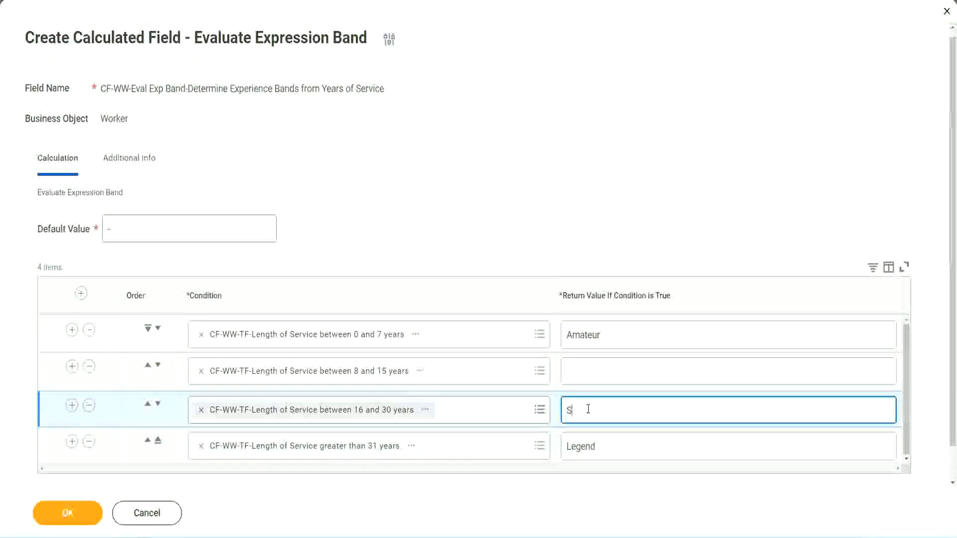
pyautogui.write('enior')
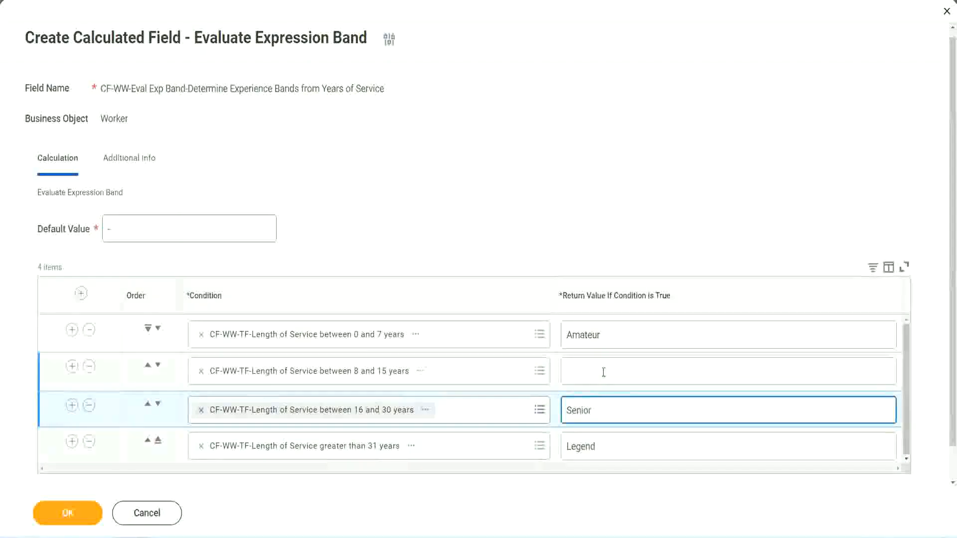
pyautogui.click(603, 372)
pyautogui.write('Ex')
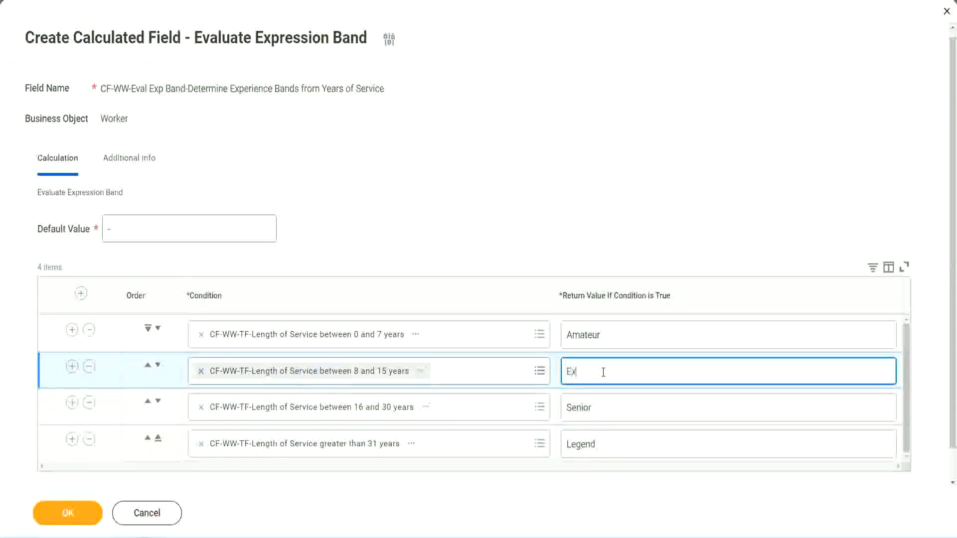
pyautogui.write('perienced')
pyautogui.click(84, 517)
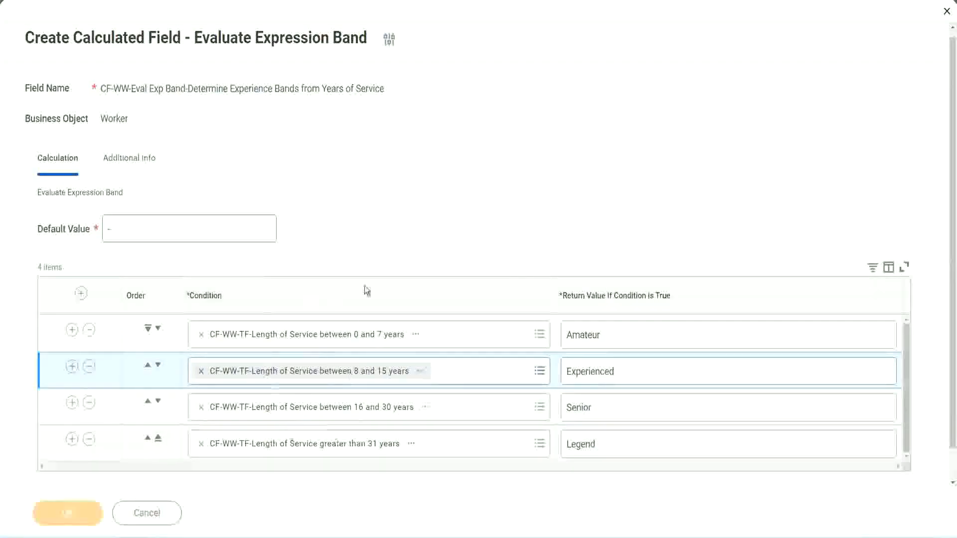
# Check the return value assigned to each length-of-service condition in the saved calculated field
pyautogui.scroll(-3, 327, 305)
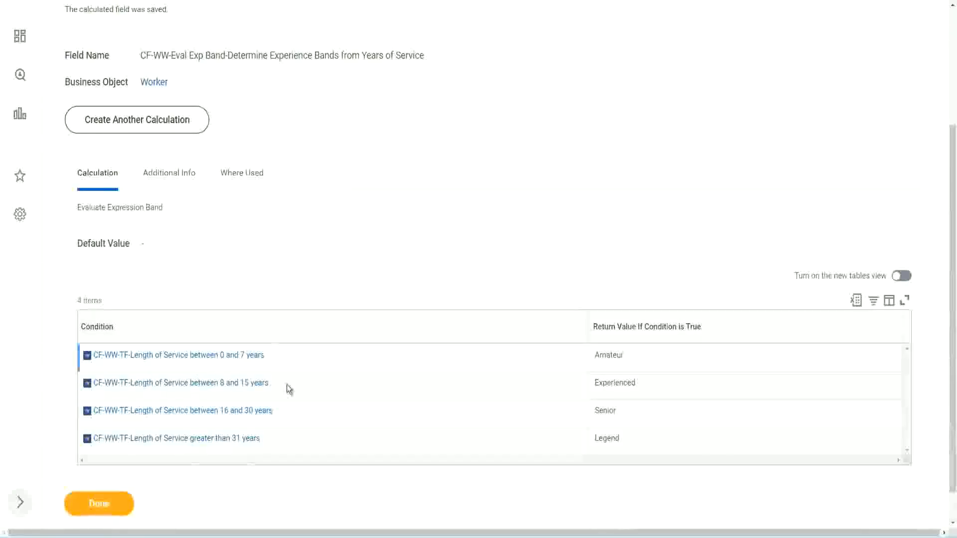
pyautogui.doubleClick(612, 354)
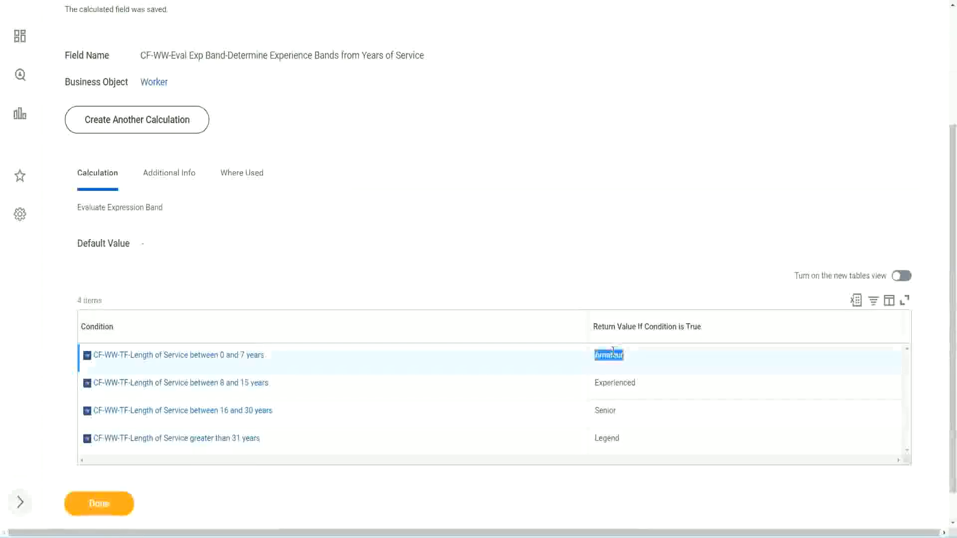
pyautogui.doubleClick(607, 383)
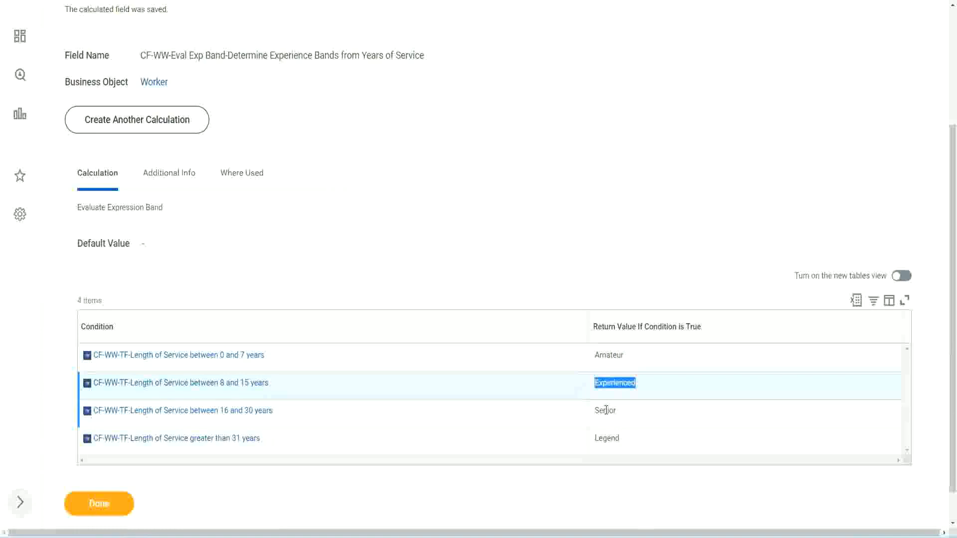
pyautogui.doubleClick(606, 409)
pyautogui.click(608, 440)
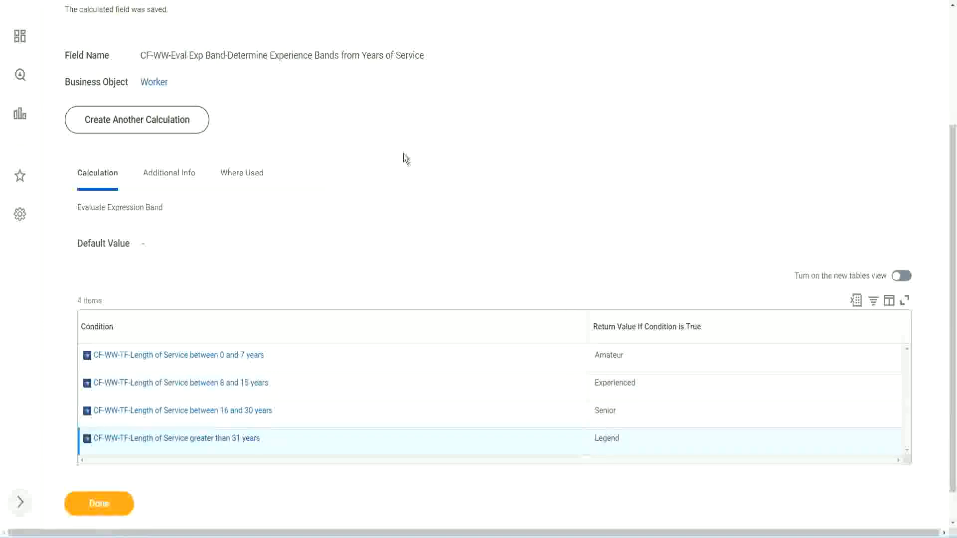
# Copy the name of the saved field CF-WW-Eval Exp Band-Determine Experience Bands from Years of Service
pyautogui.scroll(4, 405, 158)
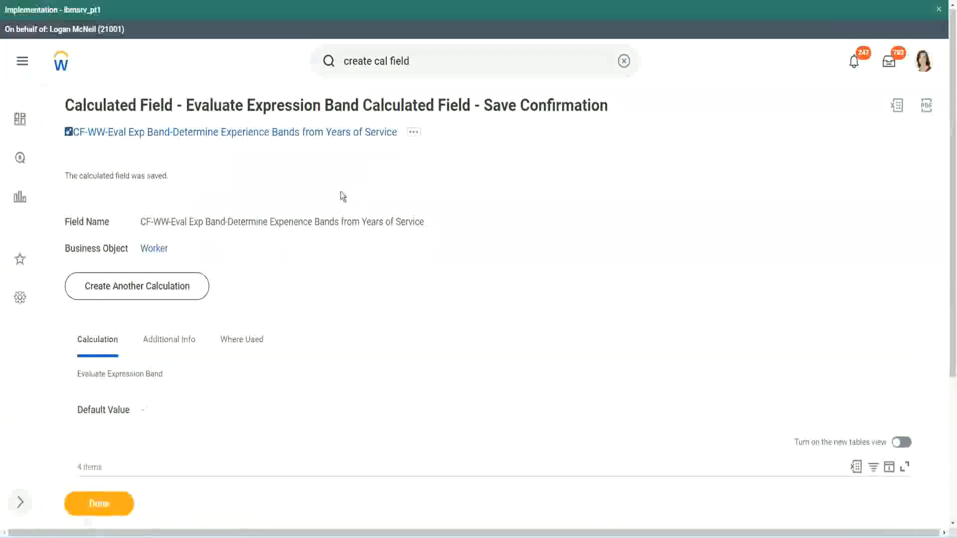
pyautogui.rightClick(313, 134)
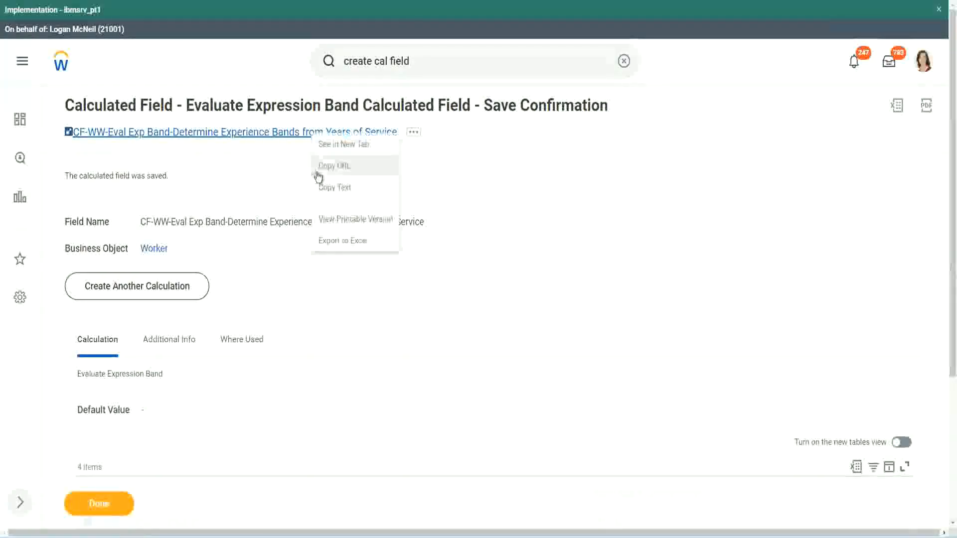
pyautogui.click(331, 188)
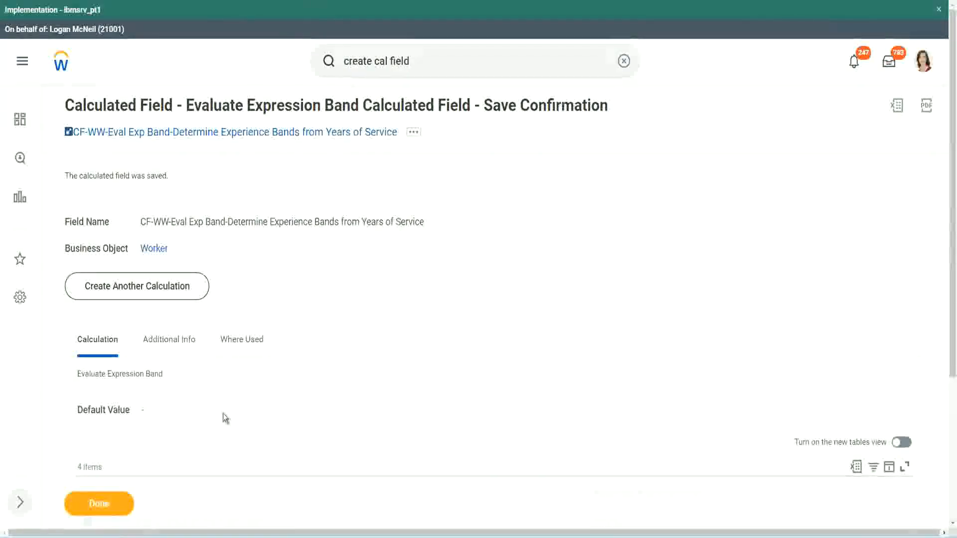
# Review the saved band field's definition against the calculated field functions slide and the experience band notes in Notepad++
pyautogui.scroll(-3, 316, 386)
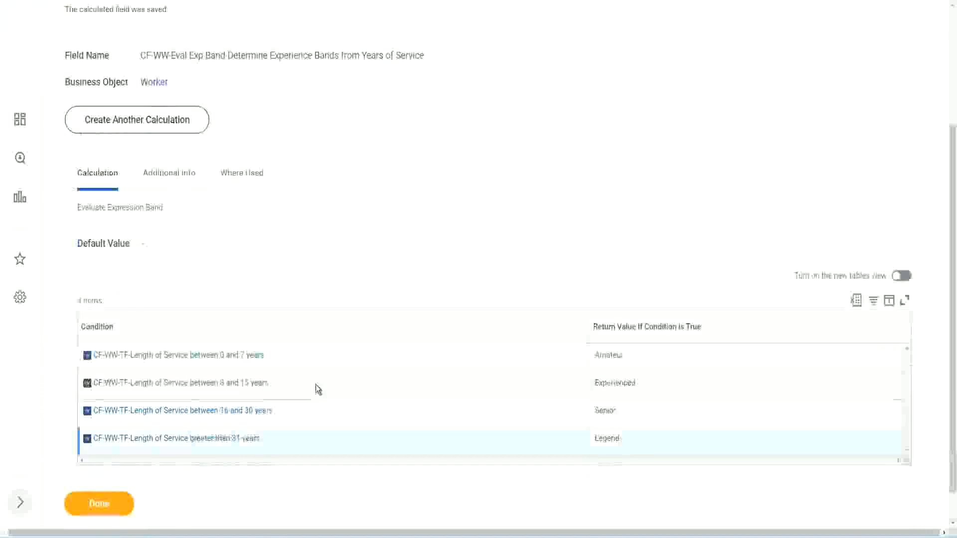
pyautogui.scroll(-1, 316, 384)
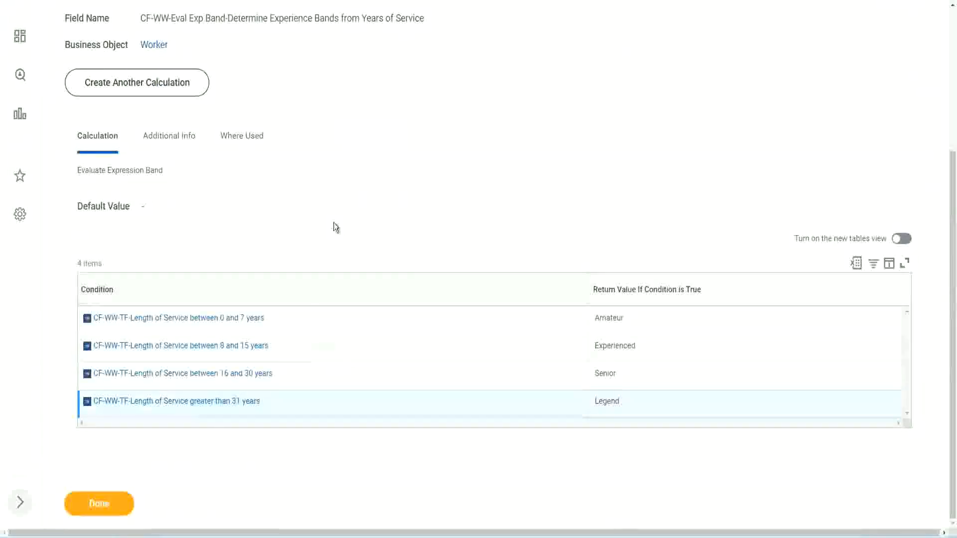
pyautogui.scroll(2, 334, 227)
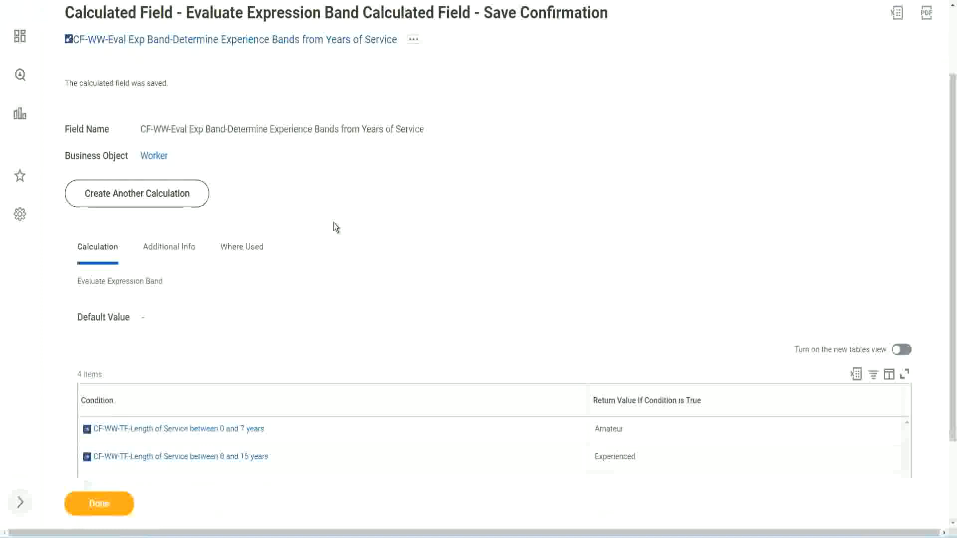
pyautogui.scroll(-2, 333, 222)
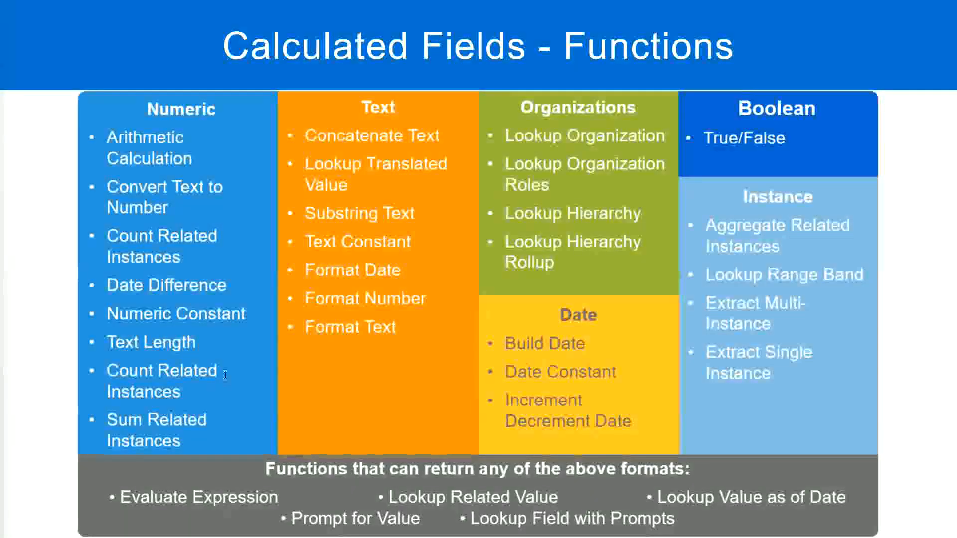
pyautogui.hotkey('alt', 'Tab')
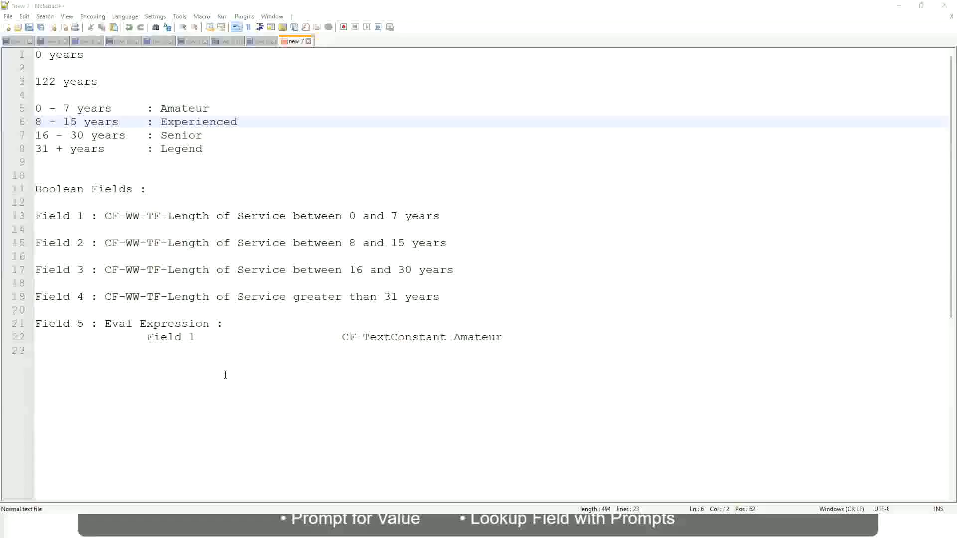
pyautogui.hotkey('alt', 'Tab')
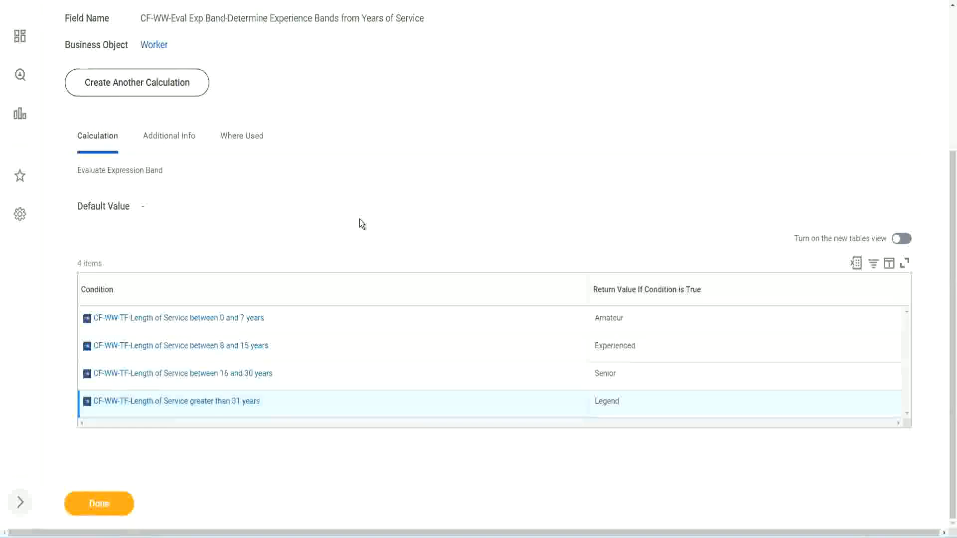
pyautogui.scroll(1, 362, 224)
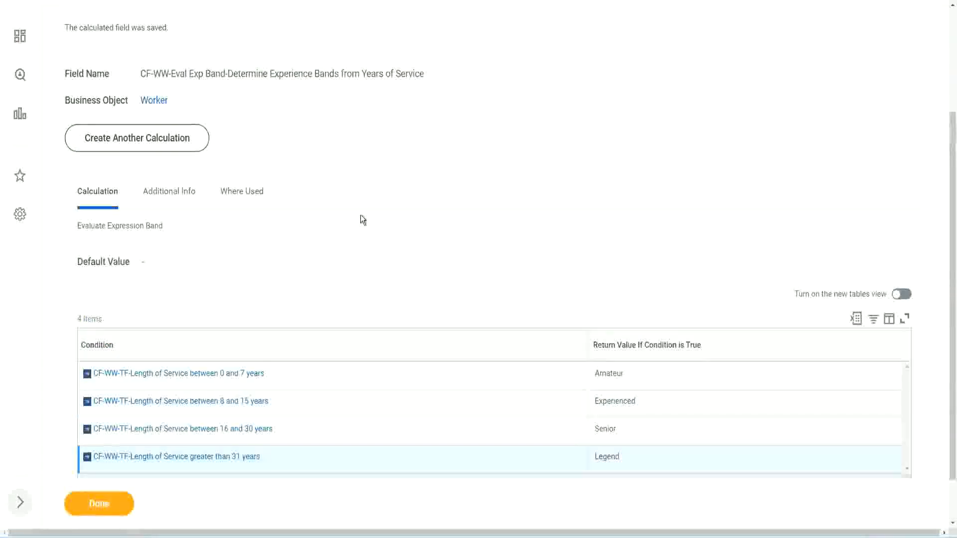
pyautogui.scroll(3, 362, 219)
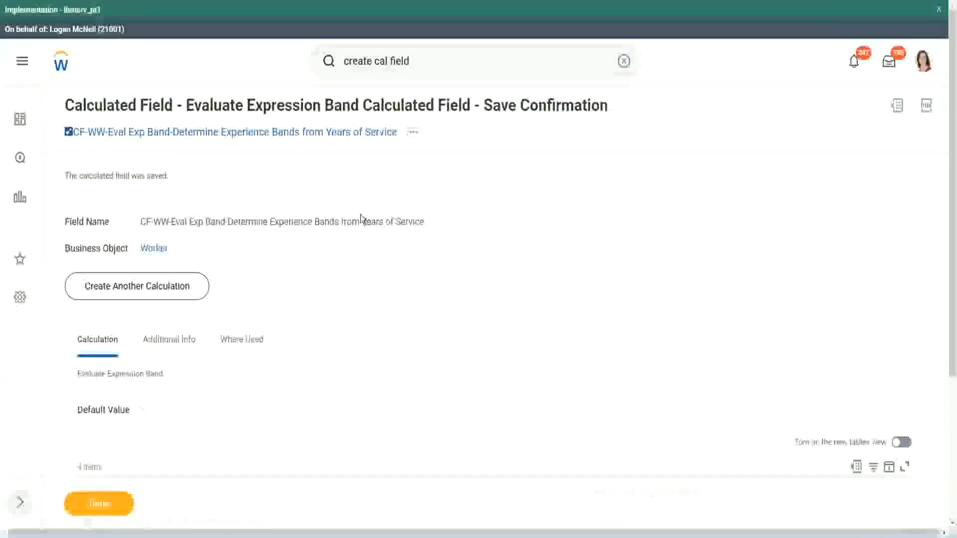
pyautogui.scroll(-4, 359, 218)
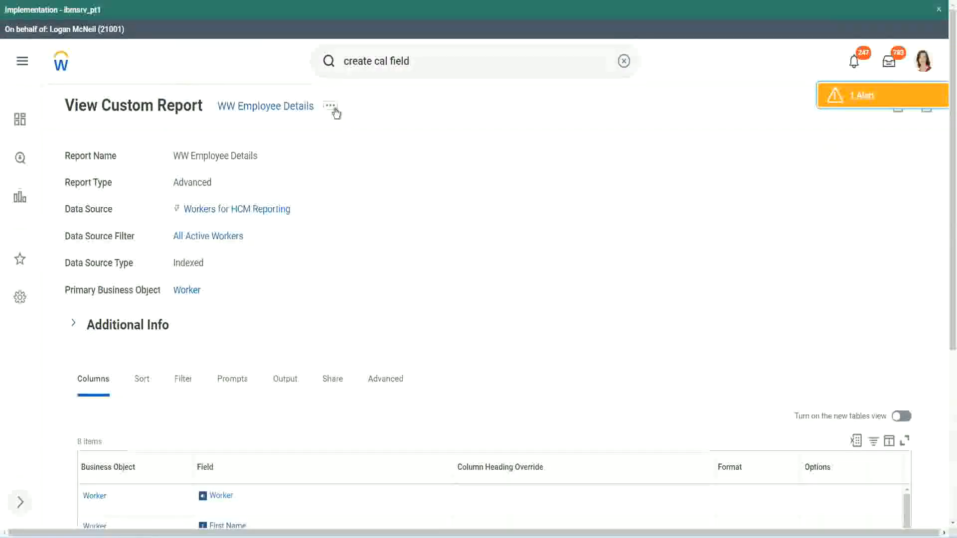
# Open the WW Employee Details custom report for editing
pyautogui.click(330, 106)
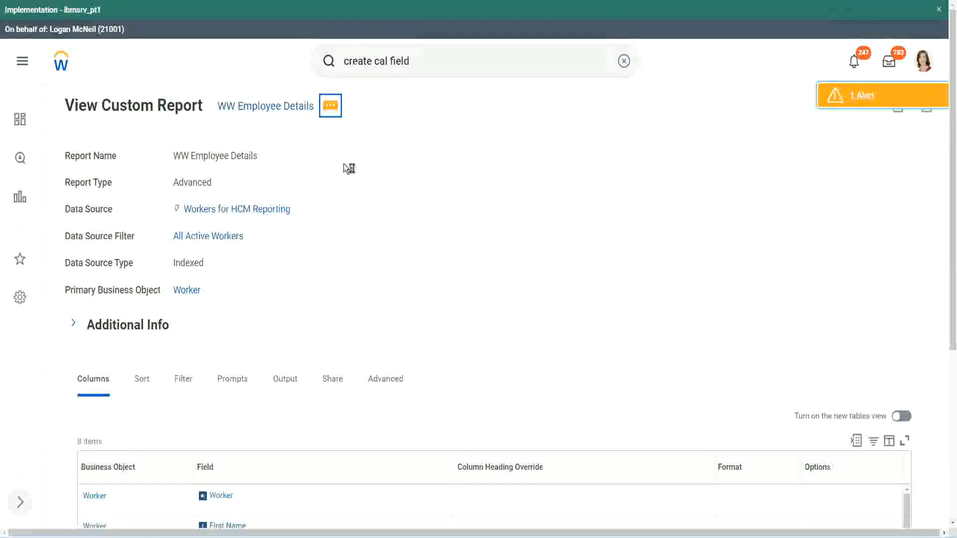
pyautogui.moveTo(384, 165)
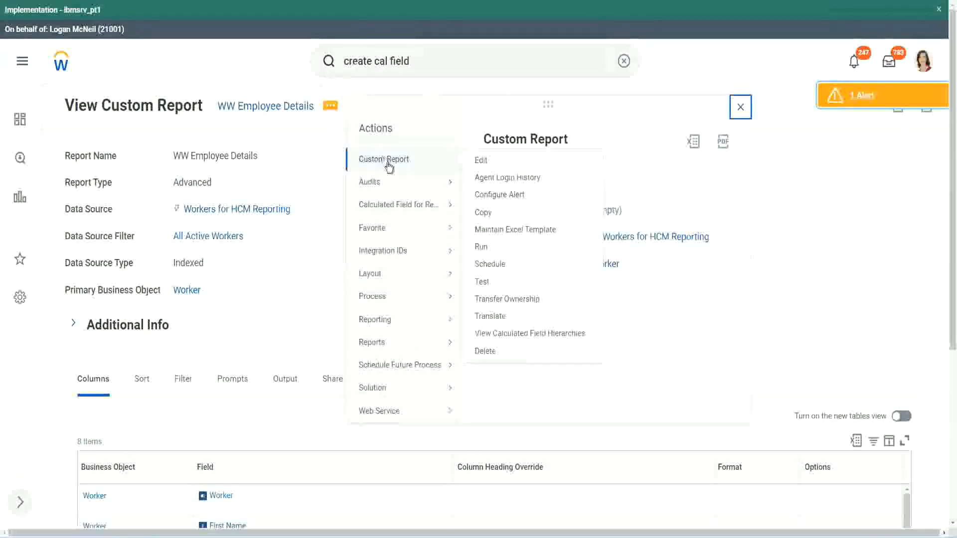
pyautogui.click(487, 165)
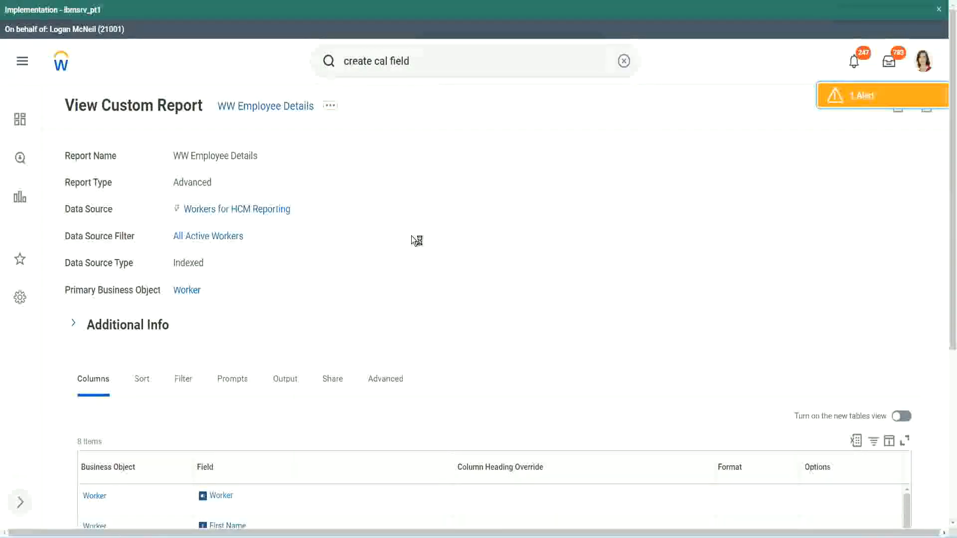
pyautogui.scroll(-1, 411, 236)
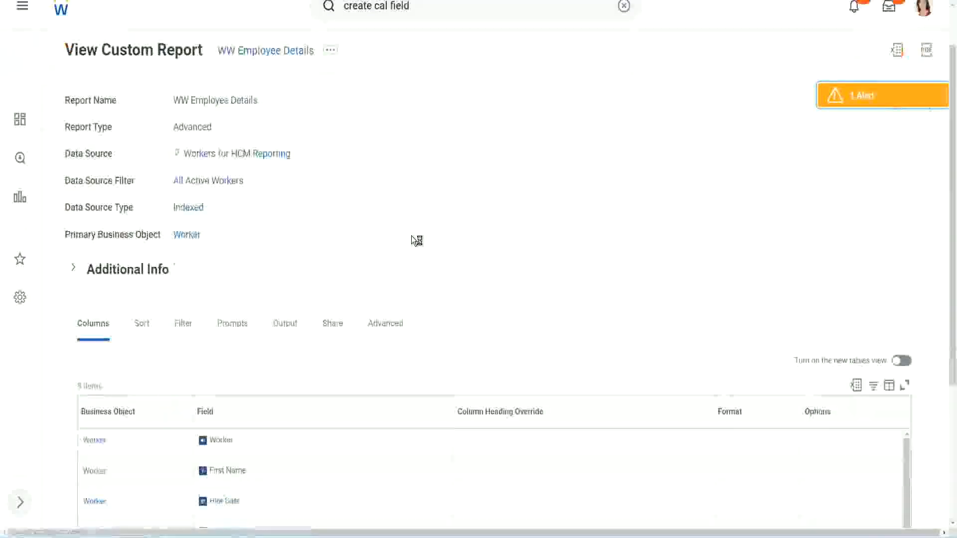
pyautogui.scroll(-4, 411, 235)
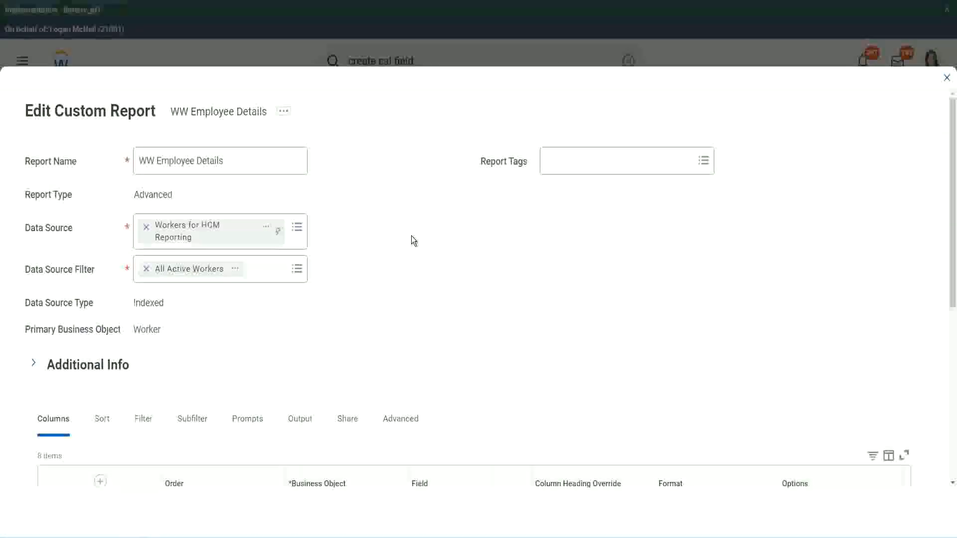
# Add a new column row below the Experience Bands row in the report's column list
pyautogui.scroll(-8, 412, 236)
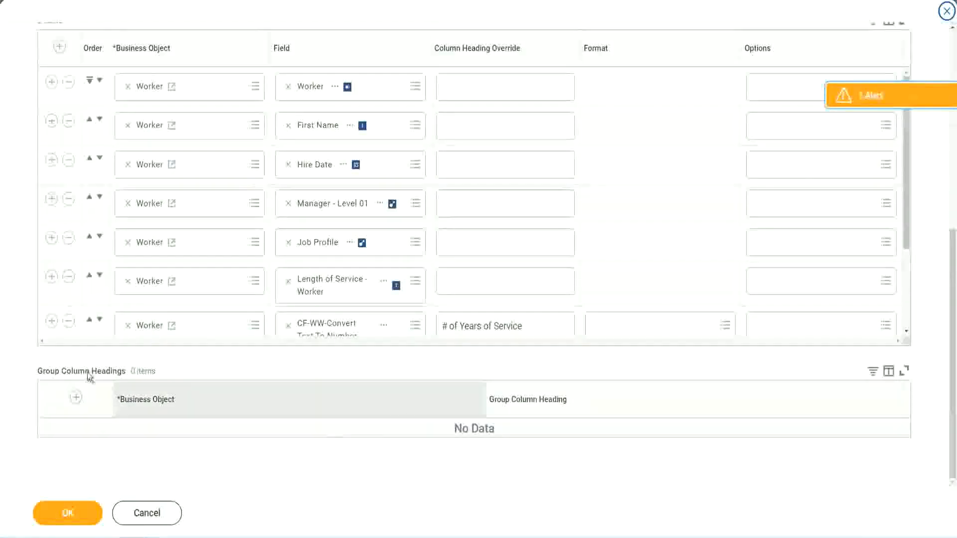
pyautogui.scroll(-3, 199, 240)
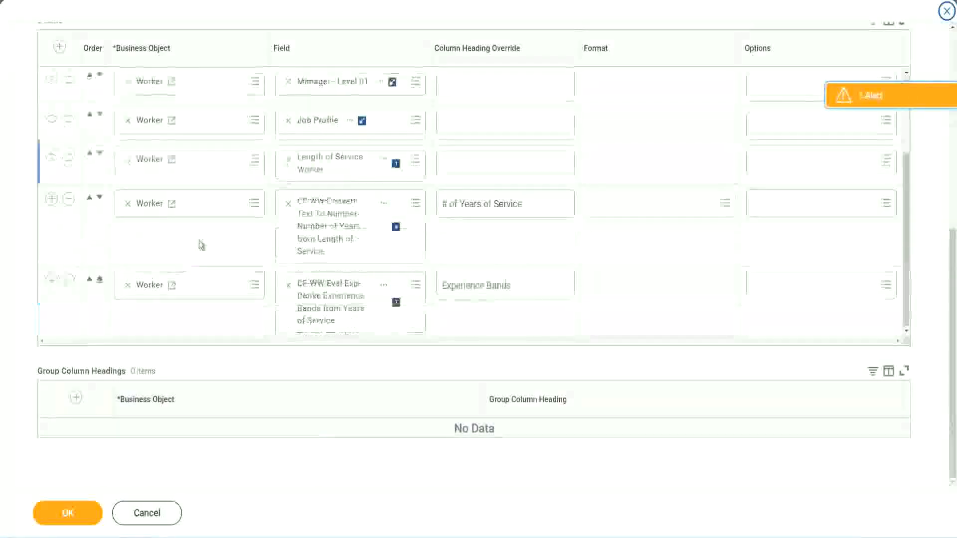
pyautogui.click(53, 283)
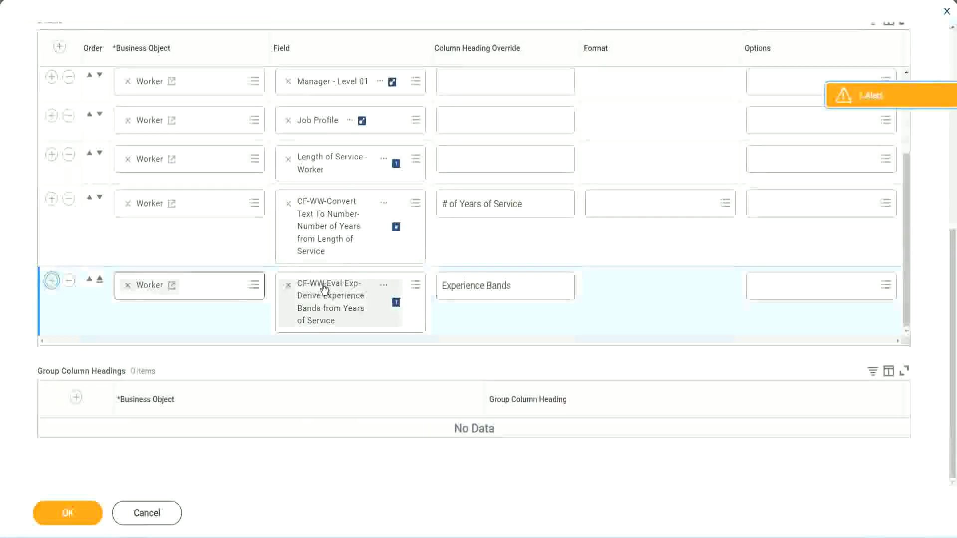
# Copy the name of the field used in the Experience Bands row into the new Worker row's field search
pyautogui.scroll(-1, 352, 263)
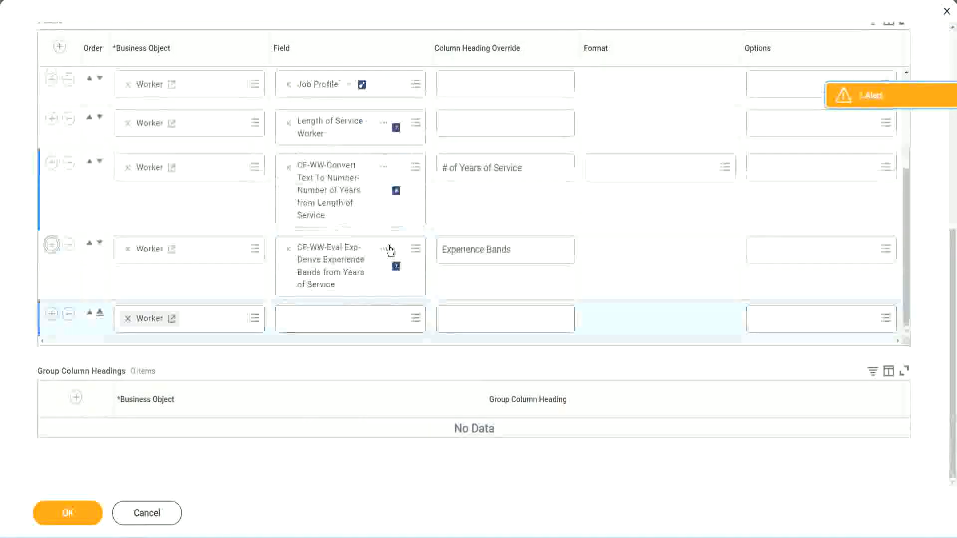
pyautogui.rightClick(333, 269)
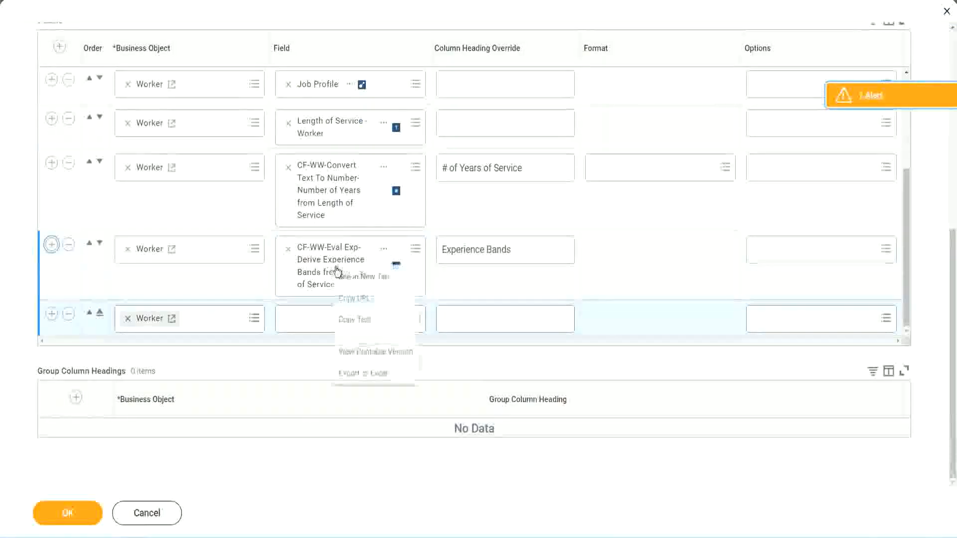
pyautogui.click(363, 321)
pyautogui.click(301, 324)
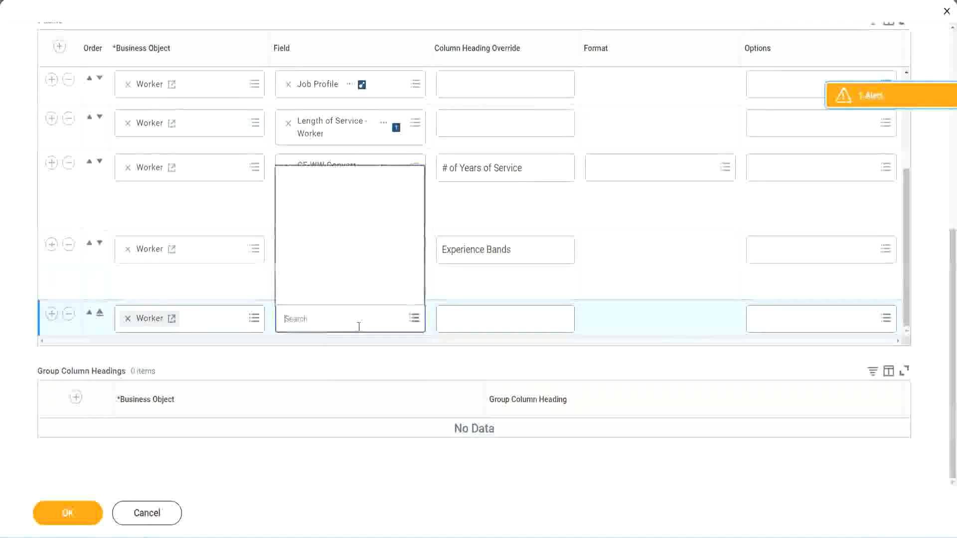
pyautogui.write('Experience Bands from Years of Service')
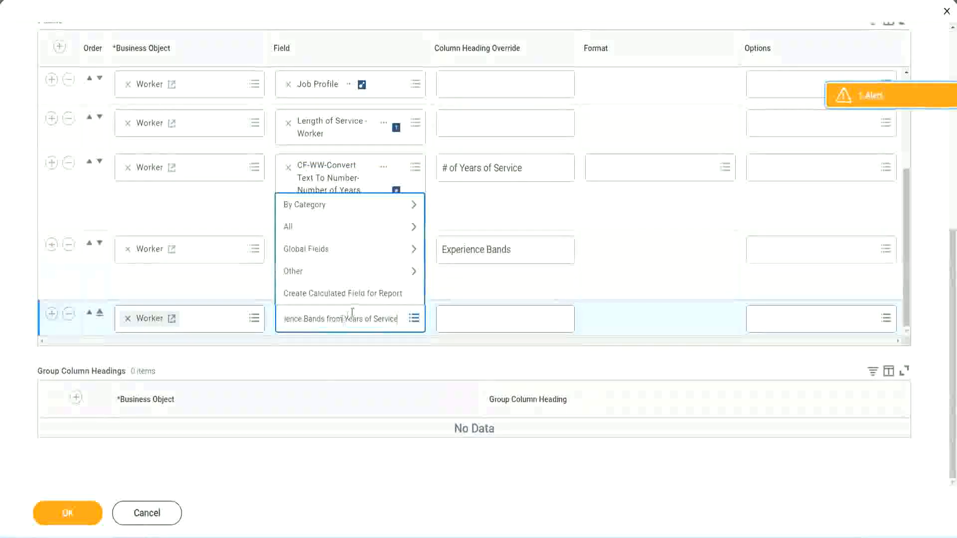
pyautogui.press('Return')
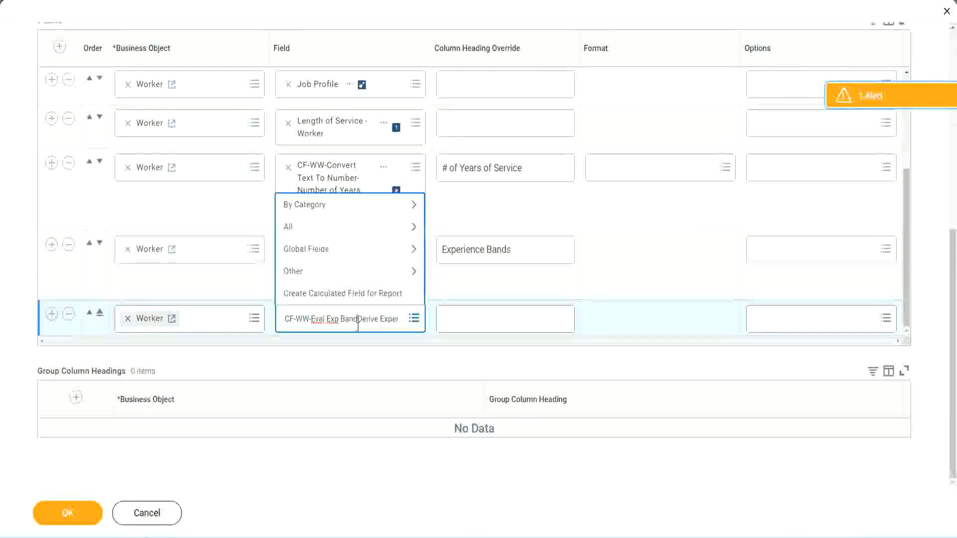
# Shorten the field search to CF-WW-Eval Exp Band and select CF-WW-Eval Exp Band-Determine Experience Bands from Years of Service
pyautogui.press('Delete')
pyautogui.press('Delete')
pyautogui.press('Delete')
pyautogui.press('Delete')
pyautogui.press('Delete')
pyautogui.press('Delete')
pyautogui.press('Delete')
pyautogui.press('Delete')
pyautogui.press('Delete')
pyautogui.press('Delete')
pyautogui.press('Delete')
pyautogui.press('Delete')
pyautogui.press('Delete')
pyautogui.press('Return')
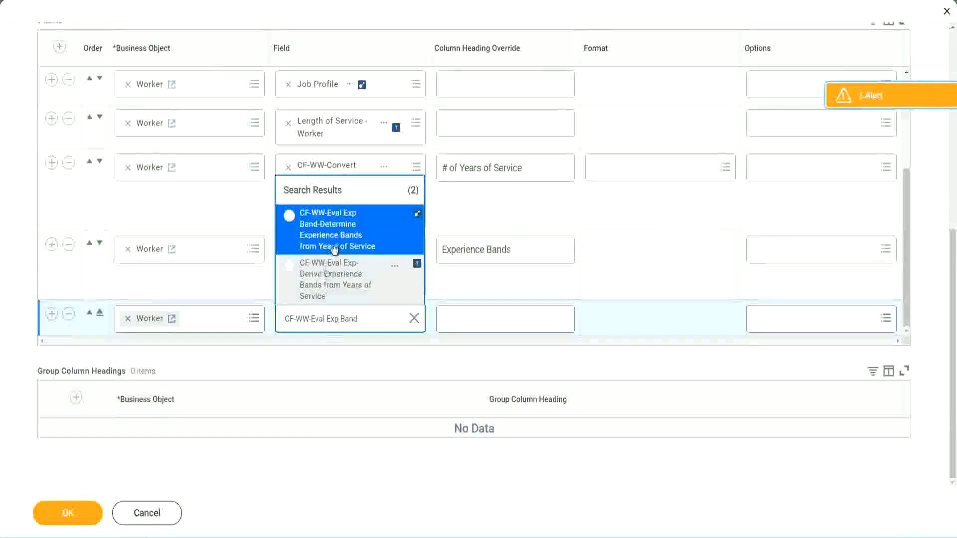
pyautogui.click(349, 236)
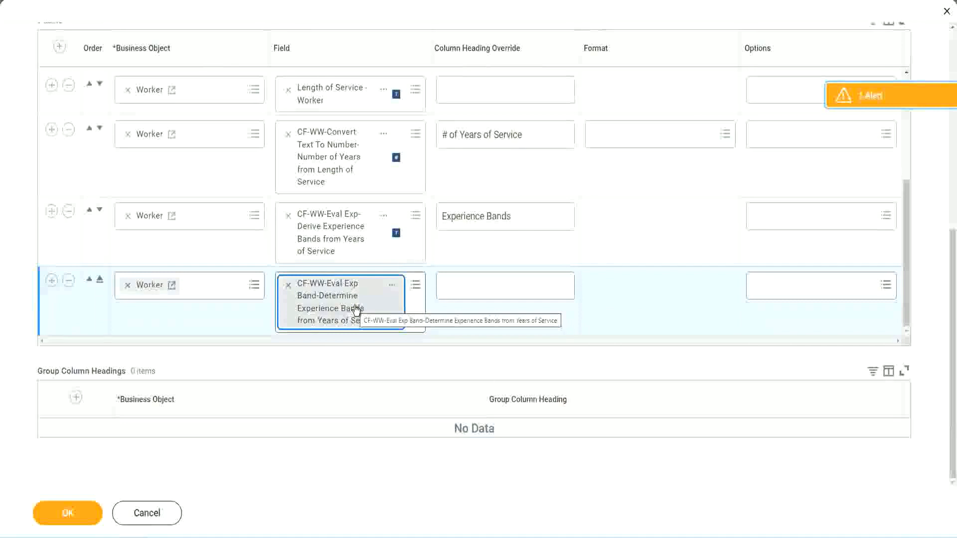
# Set the new row's column heading override to Experience Bands (Eval Exp Bands) and save the report definition
pyautogui.click(526, 217)
pyautogui.hotkey('ctrl', 'c')
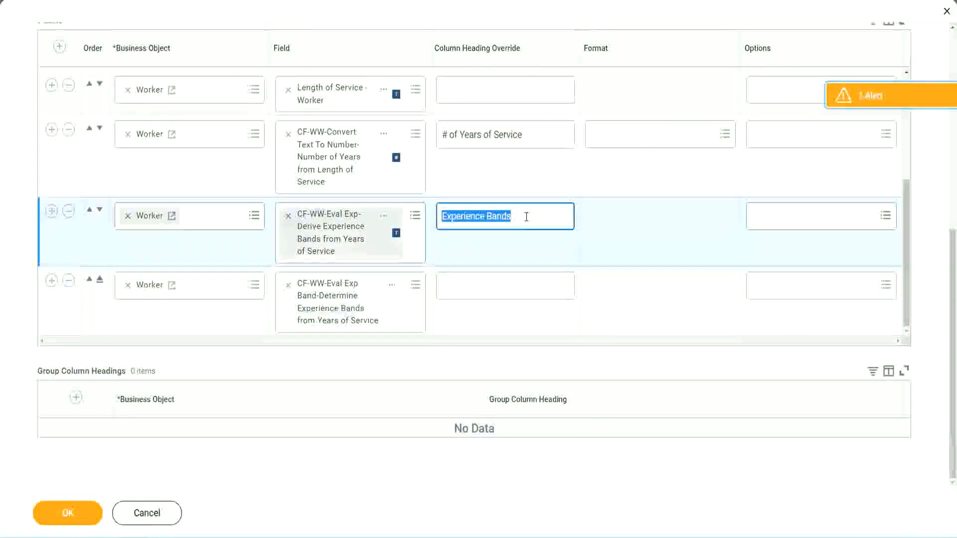
pyautogui.click(464, 284)
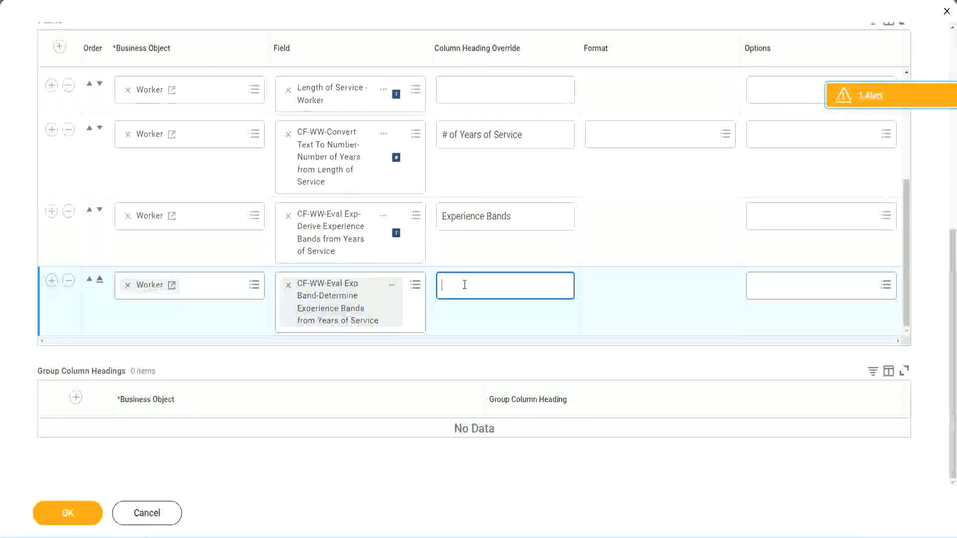
pyautogui.hotkey('ctrl', 'v')
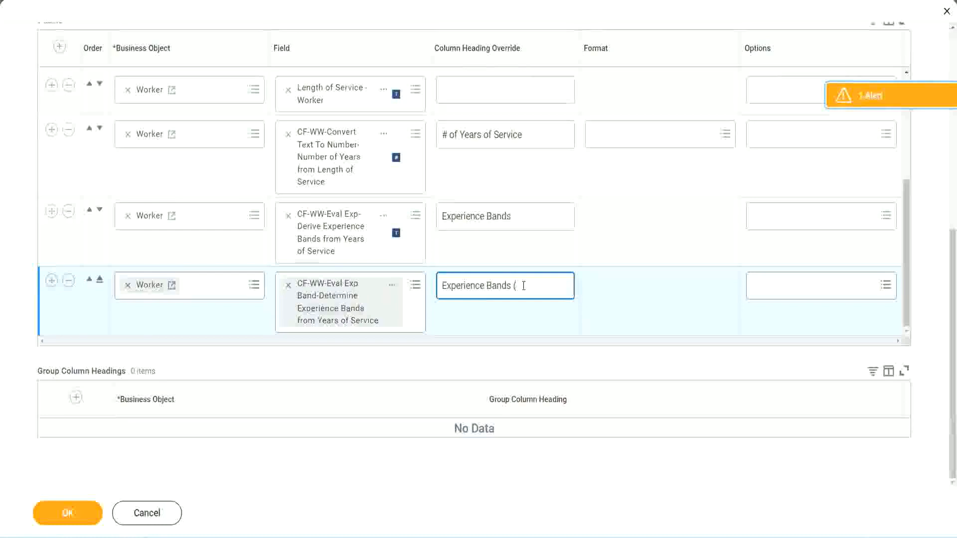
pyautogui.write('val E')
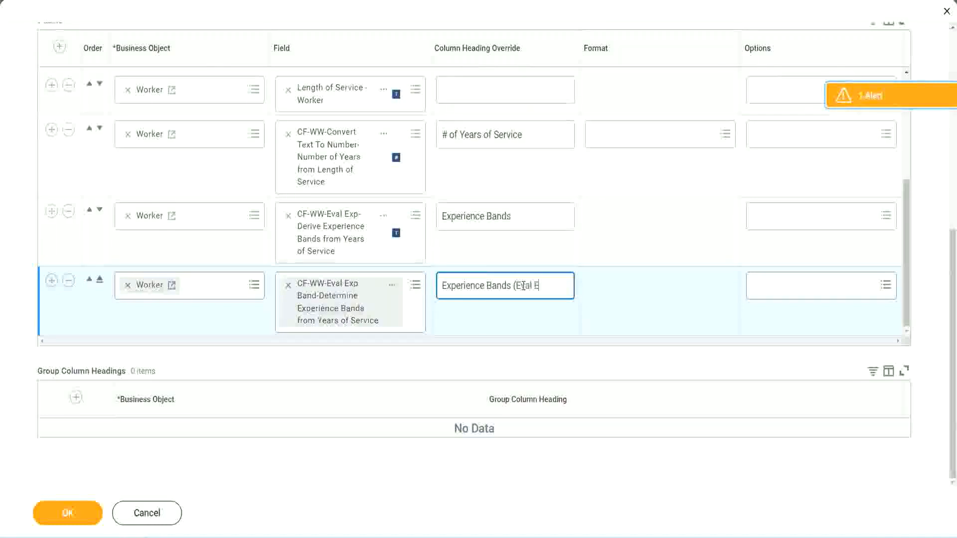
pyautogui.write('xp Bands)')
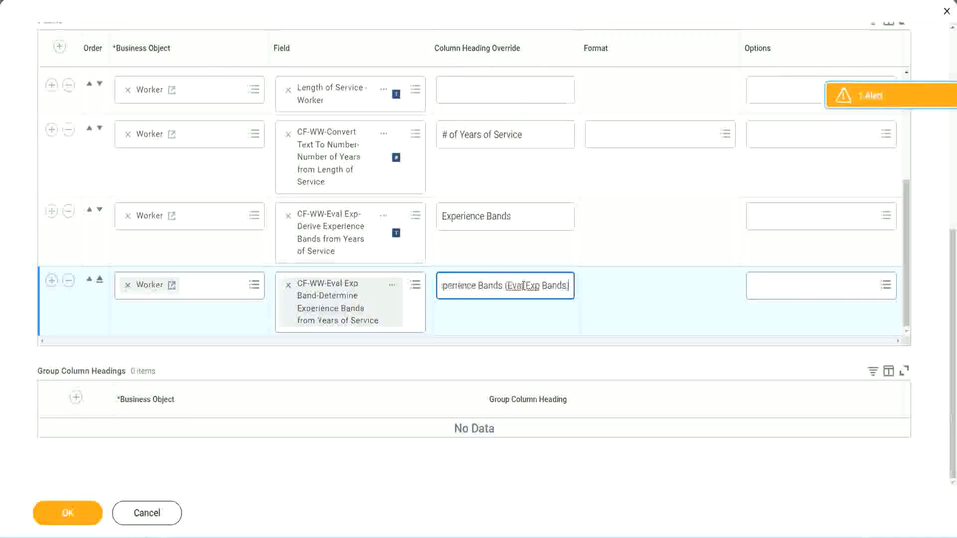
pyautogui.doubleClick(533, 285)
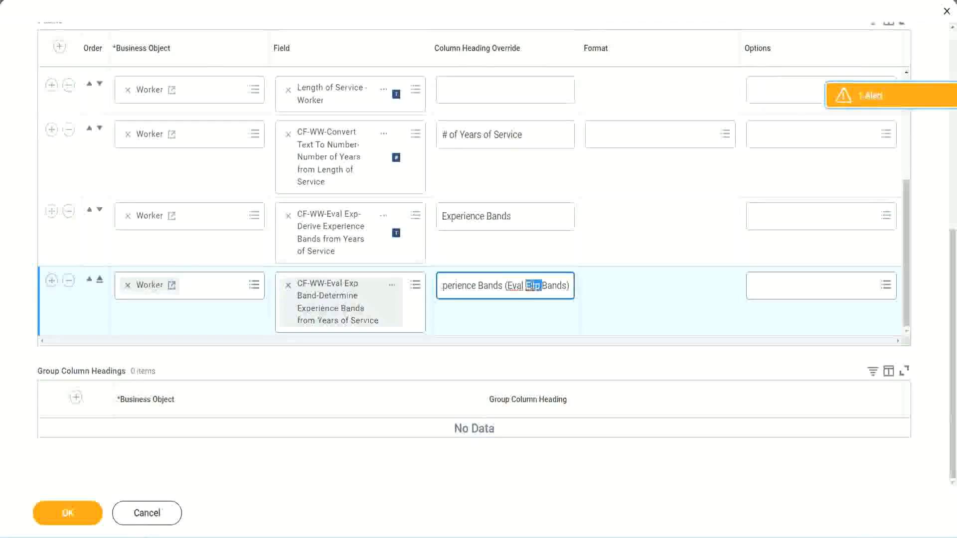
pyautogui.click(551, 283)
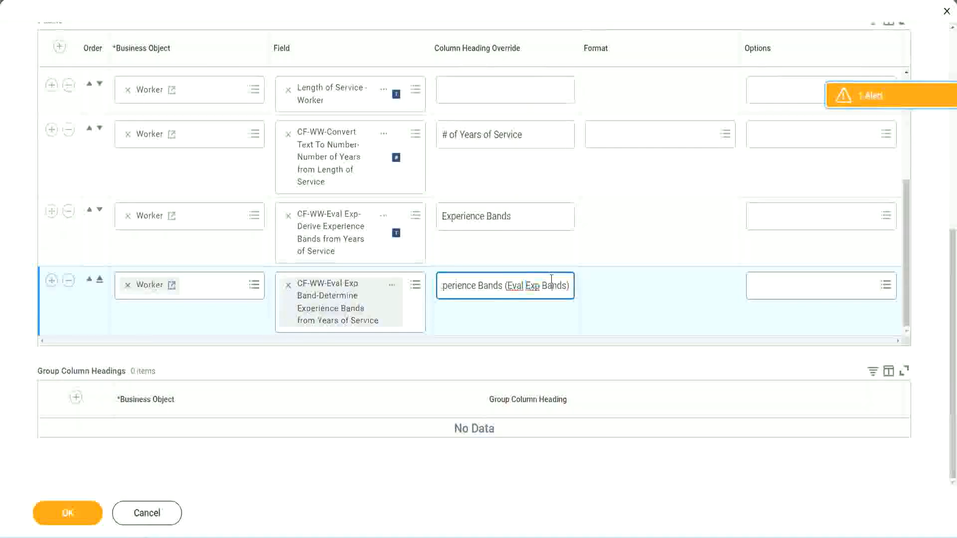
pyautogui.click(74, 516)
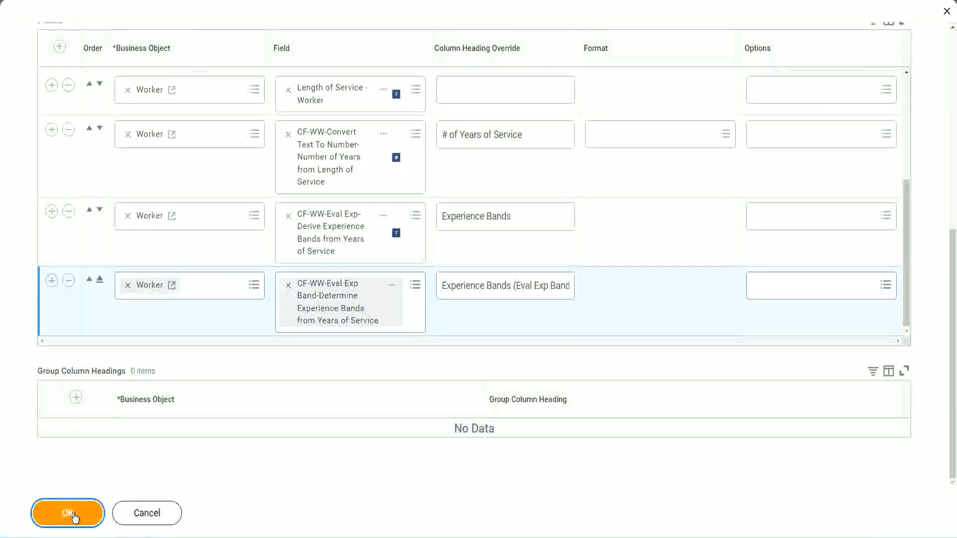